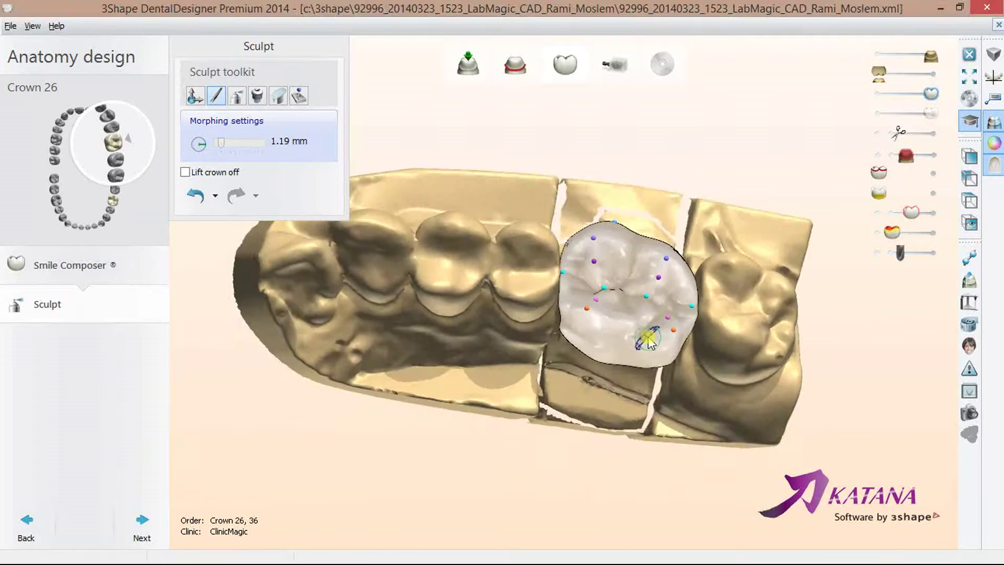
Widen crown 26's morphing radius to 2.17 mm and pull its edge down-left to reshape it
{"action": "scroll", "coordinate": [648, 339], "scroll_direction": "up", "scroll_amount": 5}
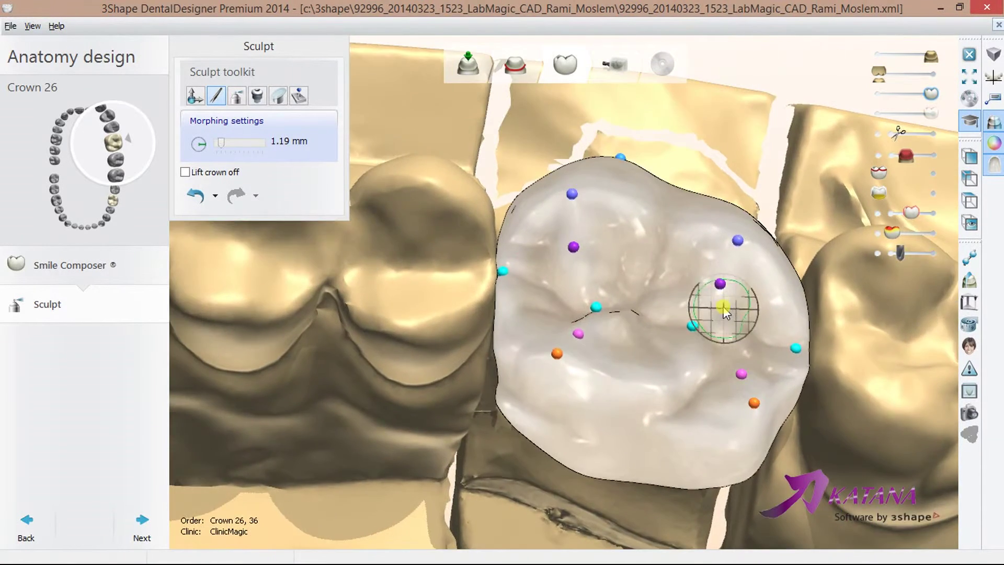
{"action": "mouse_move", "coordinate": [723, 311]}
{"action": "right_mouse_down"}
{"action": "mouse_move", "coordinate": [729, 256]}
{"action": "mouse_move", "coordinate": [707, 238]}
{"action": "right_mouse_up"}
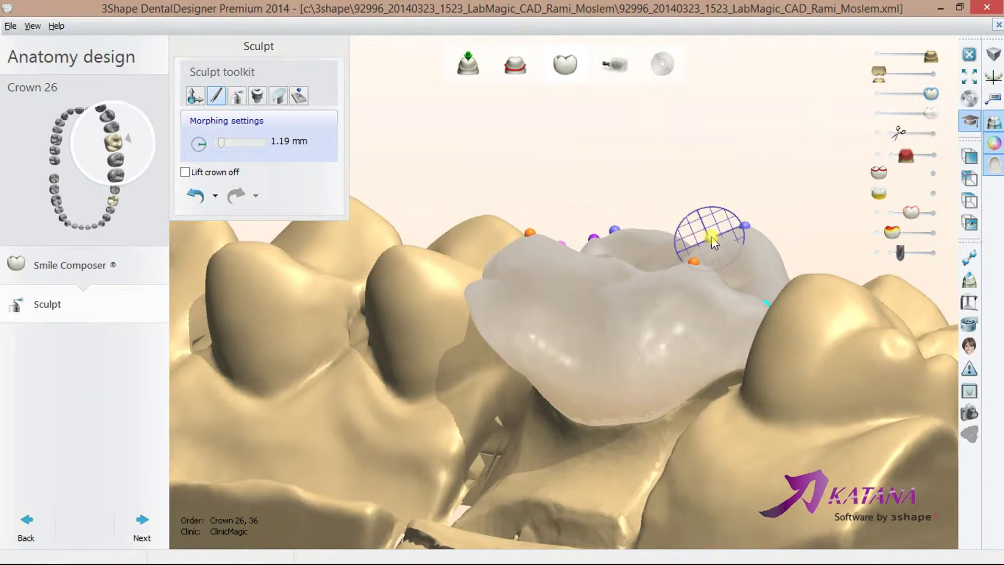
{"action": "right_click_drag", "start_coordinate": [547, 310], "coordinate": [780, 384]}
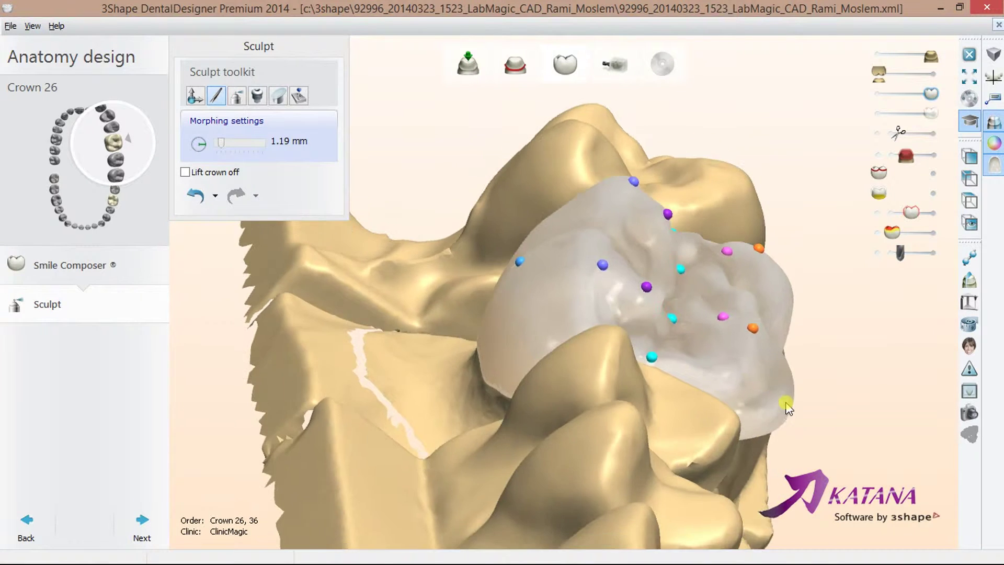
{"action": "left_click", "coordinate": [246, 142]}
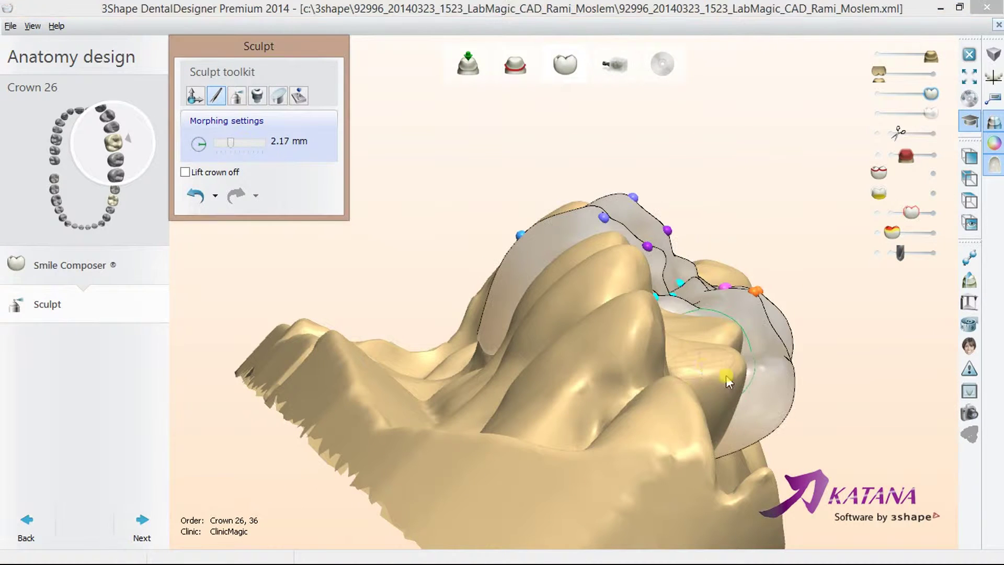
{"action": "left_click_drag", "start_coordinate": [792, 404], "coordinate": [778, 422]}
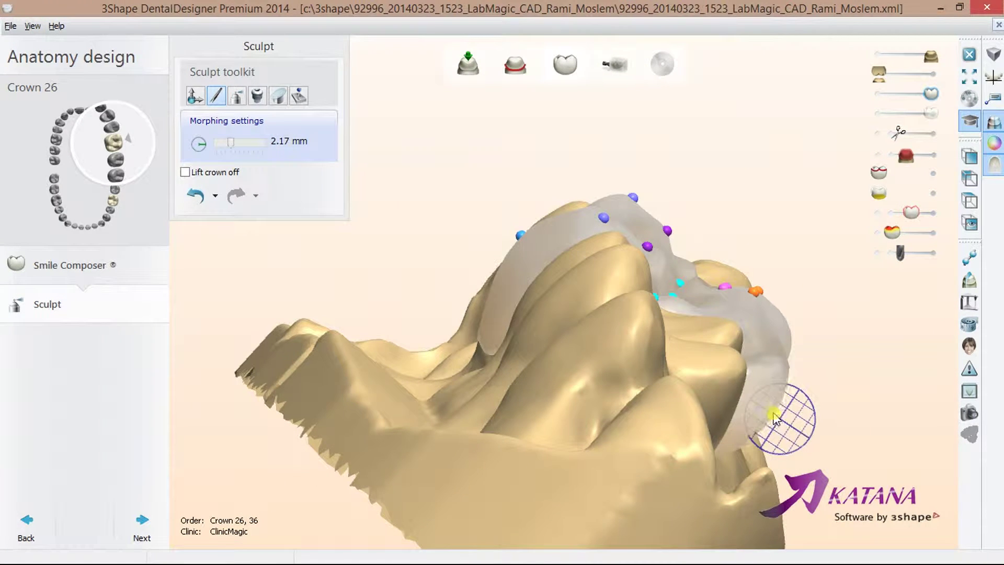
{"action": "mouse_move", "coordinate": [773, 416]}
{"action": "right_mouse_down"}
{"action": "mouse_move", "coordinate": [596, 354]}
{"action": "mouse_move", "coordinate": [535, 350]}
{"action": "mouse_move", "coordinate": [510, 312]}
{"action": "mouse_move", "coordinate": [541, 289]}
{"action": "mouse_move", "coordinate": [550, 402]}
{"action": "mouse_move", "coordinate": [575, 341]}
{"action": "mouse_move", "coordinate": [514, 269]}
{"action": "right_mouse_up"}
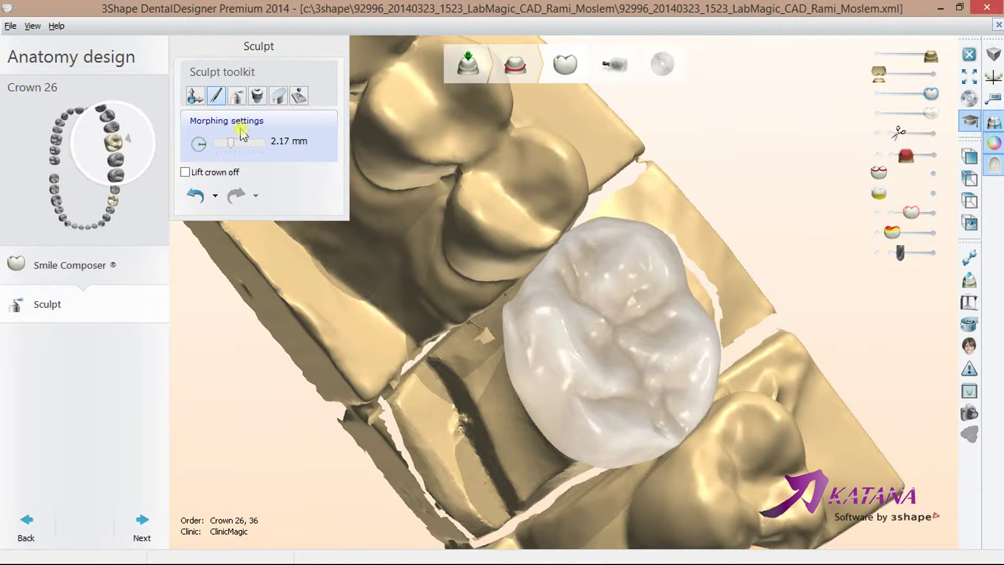
Smooth crown 26's edge with the wax knife, then remove material from its occlusal surface
{"action": "left_click", "coordinate": [237, 95]}
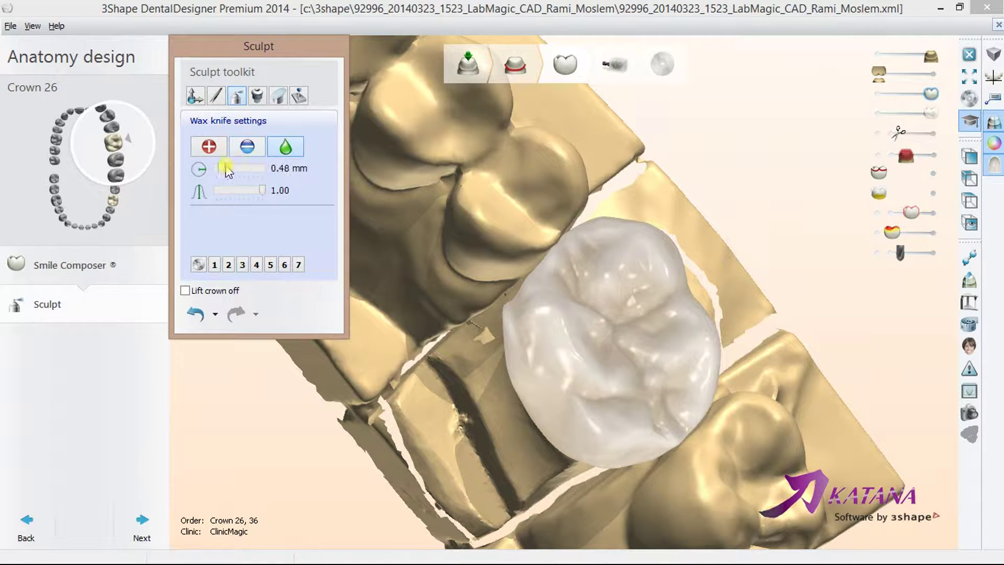
{"action": "left_click_drag", "start_coordinate": [538, 378], "coordinate": [533, 365]}
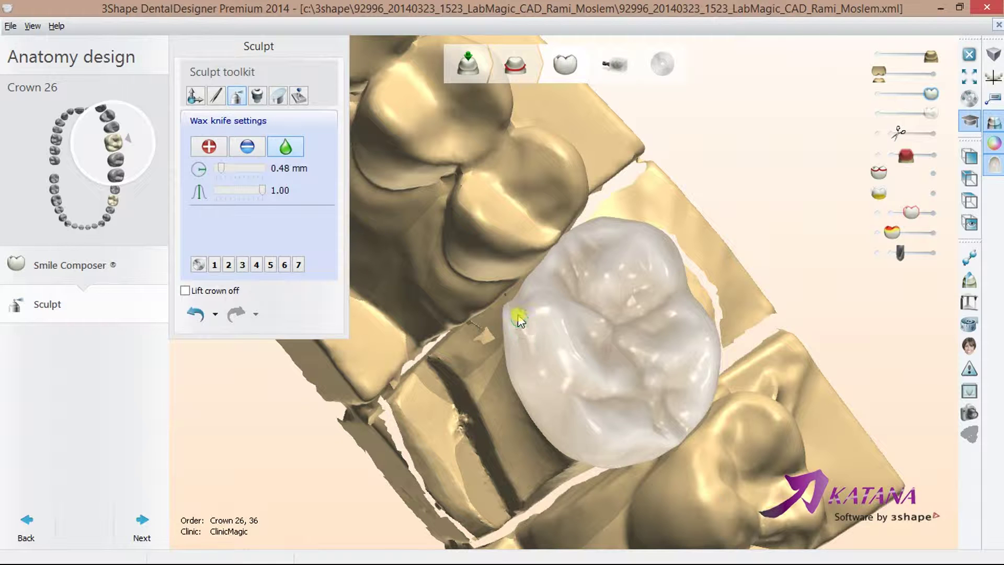
{"action": "left_click_drag", "start_coordinate": [518, 316], "coordinate": [528, 342]}
{"action": "right_click_drag", "start_coordinate": [612, 400], "coordinate": [589, 413]}
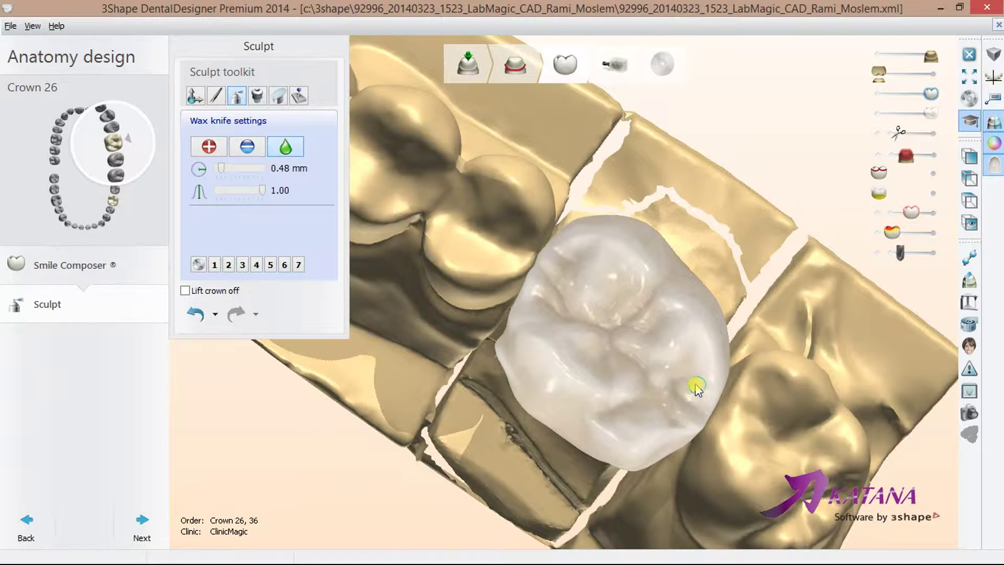
{"action": "left_click", "coordinate": [247, 146]}
{"action": "right_click_drag", "start_coordinate": [549, 360], "coordinate": [571, 351]}
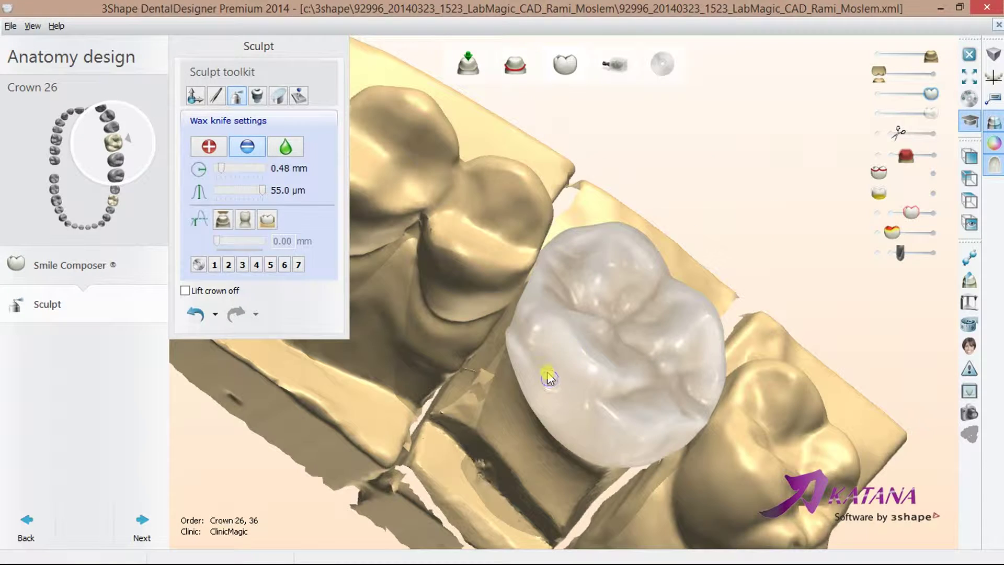
{"action": "mouse_move", "coordinate": [516, 329]}
{"action": "right_mouse_down"}
{"action": "mouse_move", "coordinate": [672, 291]}
{"action": "mouse_move", "coordinate": [679, 390]}
{"action": "mouse_move", "coordinate": [657, 430]}
{"action": "mouse_move", "coordinate": [629, 406]}
{"action": "right_mouse_up"}
{"action": "scroll", "coordinate": [644, 370], "scroll_direction": "up", "scroll_amount": 3}
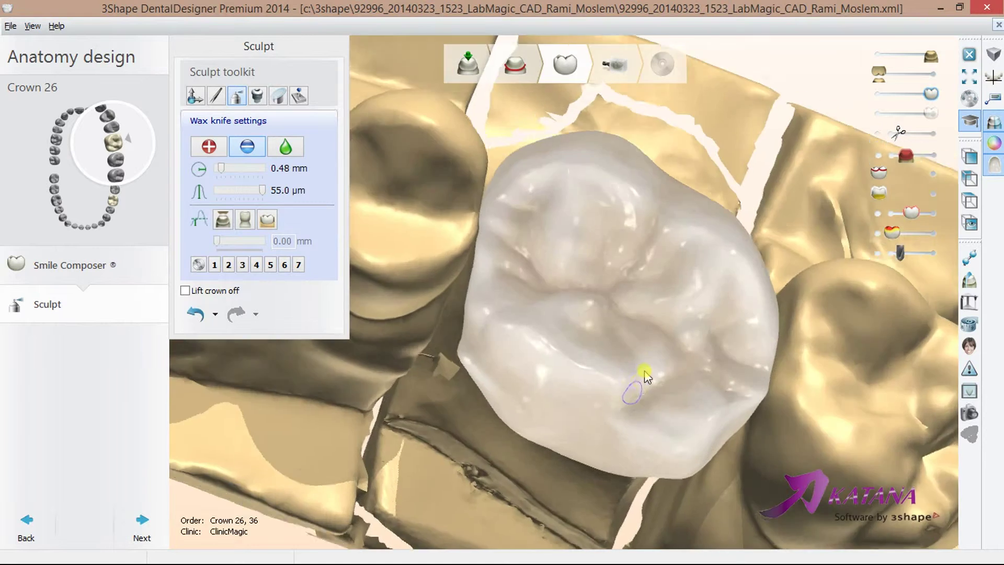
{"action": "mouse_move", "coordinate": [644, 370]}
{"action": "right_mouse_down"}
{"action": "mouse_move", "coordinate": [399, 236]}
{"action": "mouse_move", "coordinate": [504, 304]}
{"action": "mouse_move", "coordinate": [544, 394]}
{"action": "right_mouse_up"}
Smooth crown 26's cusps with the wax knife enlarged to 2.16 mm
{"action": "left_click", "coordinate": [286, 146]}
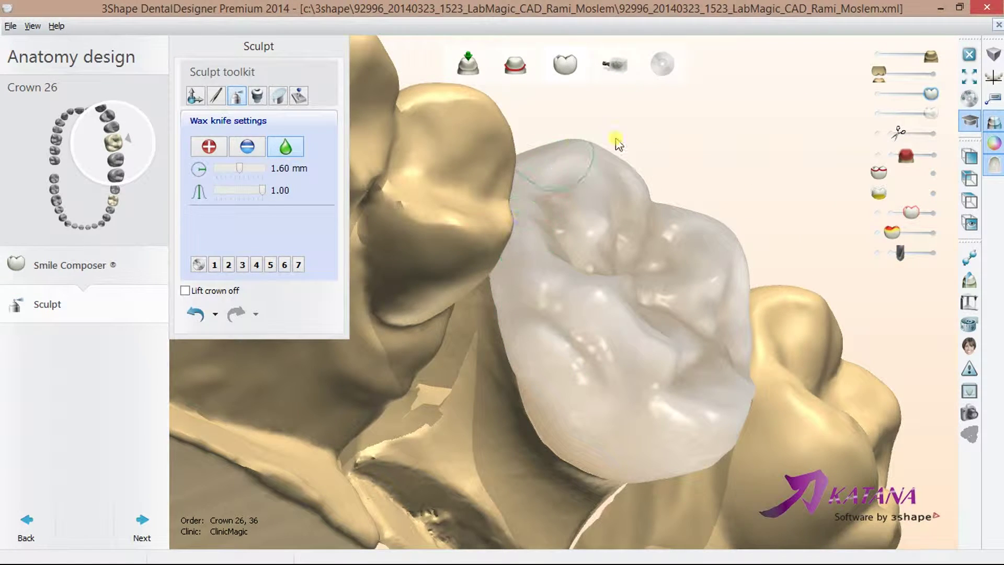
{"action": "right_click_drag", "start_coordinate": [617, 141], "coordinate": [560, 201]}
{"action": "right_click_drag", "start_coordinate": [661, 158], "coordinate": [723, 331]}
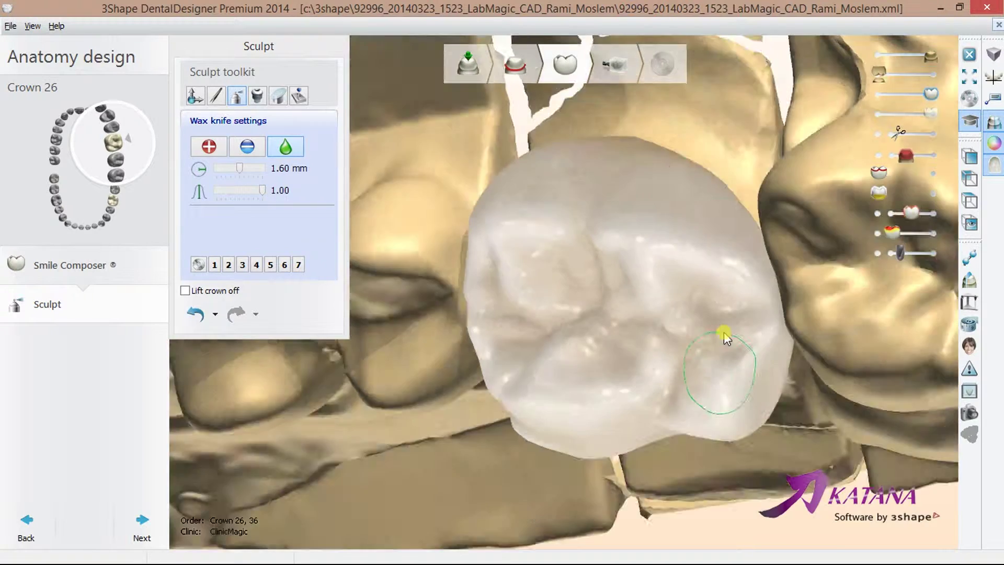
{"action": "mouse_move", "coordinate": [732, 290]}
{"action": "right_mouse_down"}
{"action": "mouse_move", "coordinate": [587, 336]}
{"action": "mouse_move", "coordinate": [643, 343]}
{"action": "mouse_move", "coordinate": [321, 204]}
{"action": "right_mouse_up"}
{"action": "left_click", "coordinate": [259, 165]}
{"action": "mouse_move", "coordinate": [713, 274]}
{"action": "right_mouse_down"}
{"action": "mouse_move", "coordinate": [742, 291]}
{"action": "mouse_move", "coordinate": [761, 281]}
{"action": "mouse_move", "coordinate": [743, 292]}
{"action": "mouse_move", "coordinate": [754, 252]}
{"action": "mouse_move", "coordinate": [753, 274]}
{"action": "right_mouse_up"}
{"action": "scroll", "coordinate": [742, 292], "scroll_direction": "up", "scroll_amount": 2}
Add wax to crown 26, smooth it again, and reduce the knife size to 1.60 mm
{"action": "left_click", "coordinate": [208, 146]}
{"action": "mouse_move", "coordinate": [682, 136]}
{"action": "right_mouse_down"}
{"action": "mouse_move", "coordinate": [702, 165]}
{"action": "mouse_move", "coordinate": [661, 159]}
{"action": "mouse_move", "coordinate": [649, 123]}
{"action": "mouse_move", "coordinate": [657, 130]}
{"action": "mouse_move", "coordinate": [543, 116]}
{"action": "right_mouse_up"}
{"action": "left_click", "coordinate": [284, 147]}
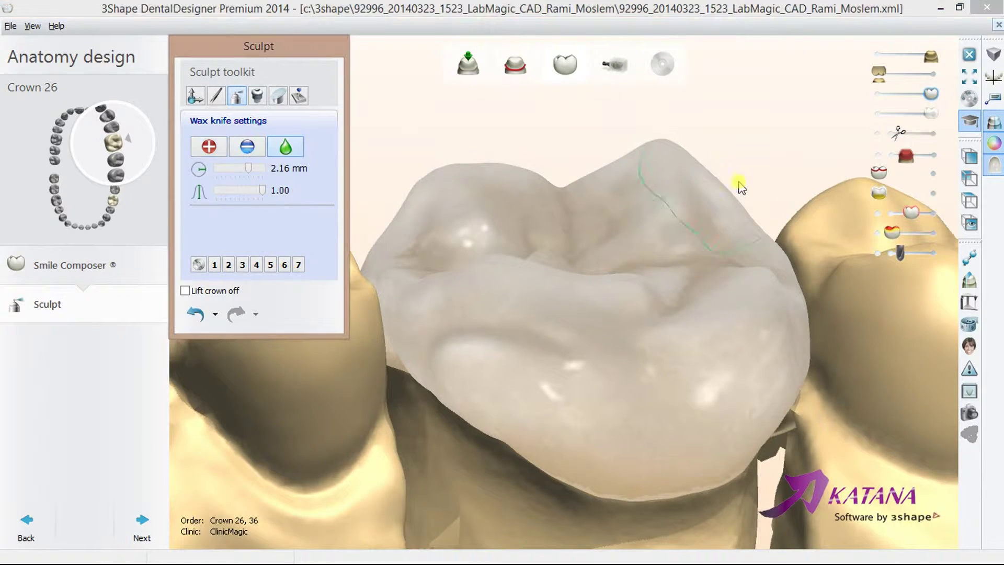
{"action": "right_click_drag", "start_coordinate": [660, 199], "coordinate": [679, 148]}
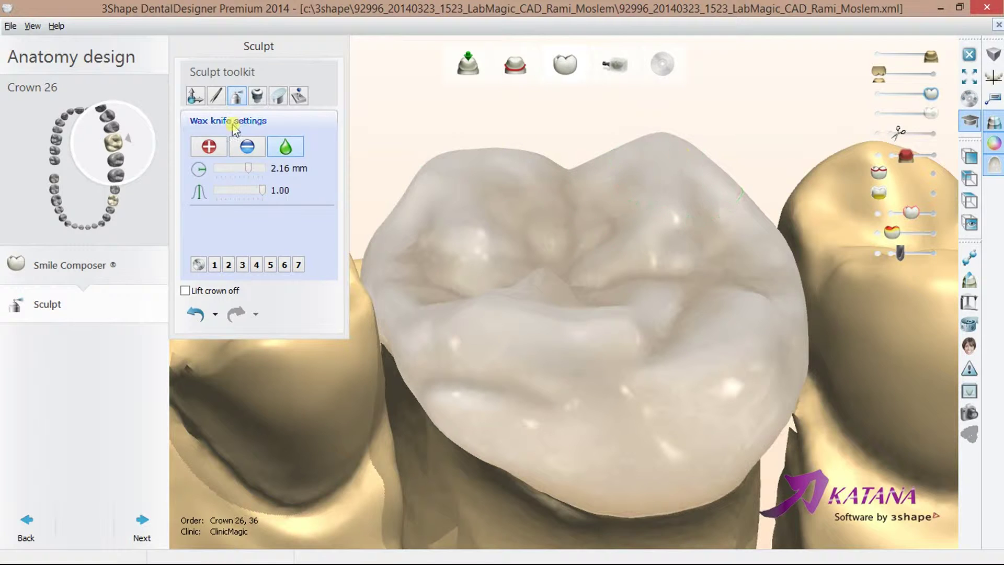
{"action": "left_click_drag", "start_coordinate": [248, 167], "coordinate": [240, 169]}
Remove more material from crown 26's cusp with the wax knife, then advance to crown 36
{"action": "left_click", "coordinate": [245, 147]}
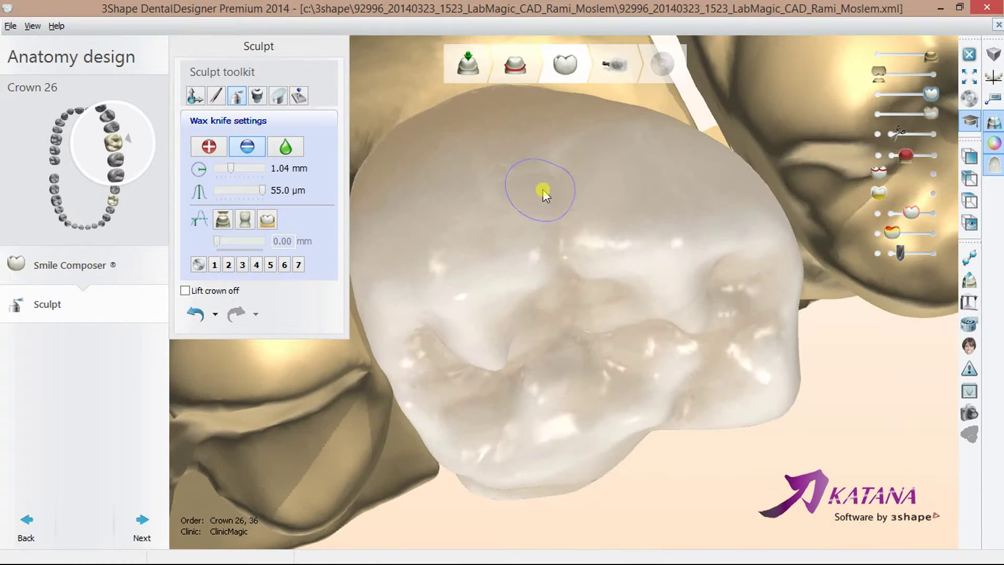
{"action": "mouse_move", "coordinate": [566, 271]}
{"action": "right_mouse_down"}
{"action": "mouse_move", "coordinate": [556, 191]}
{"action": "mouse_move", "coordinate": [566, 242]}
{"action": "mouse_move", "coordinate": [539, 214]}
{"action": "right_mouse_up"}
{"action": "mouse_move", "coordinate": [530, 152]}
{"action": "right_mouse_down"}
{"action": "mouse_move", "coordinate": [513, 134]}
{"action": "mouse_move", "coordinate": [664, 102]}
{"action": "mouse_move", "coordinate": [768, 179]}
{"action": "right_mouse_up"}
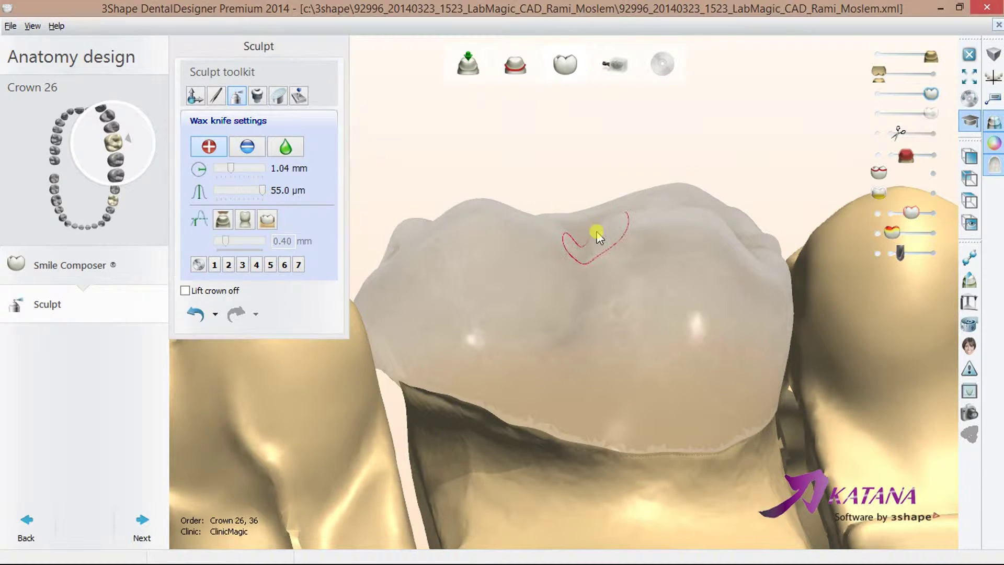
{"action": "mouse_move", "coordinate": [597, 271]}
{"action": "right_mouse_down"}
{"action": "mouse_move", "coordinate": [588, 397]}
{"action": "mouse_move", "coordinate": [369, 434]}
{"action": "right_mouse_up"}
{"action": "left_click", "coordinate": [142, 525]}
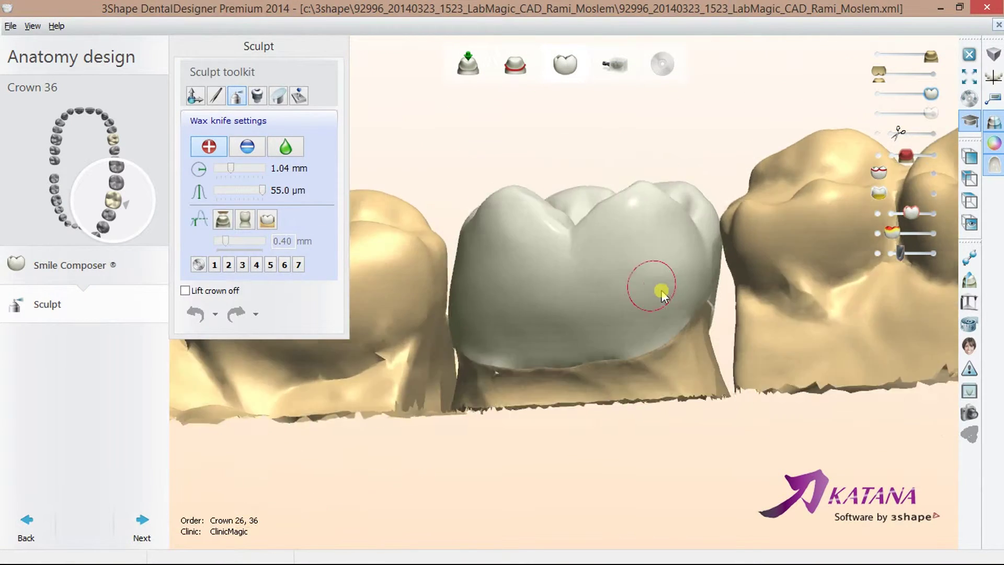
Select the VITA T3M RealView smile library for crown 36's Smile Composer proposal
{"action": "left_click", "coordinate": [68, 265]}
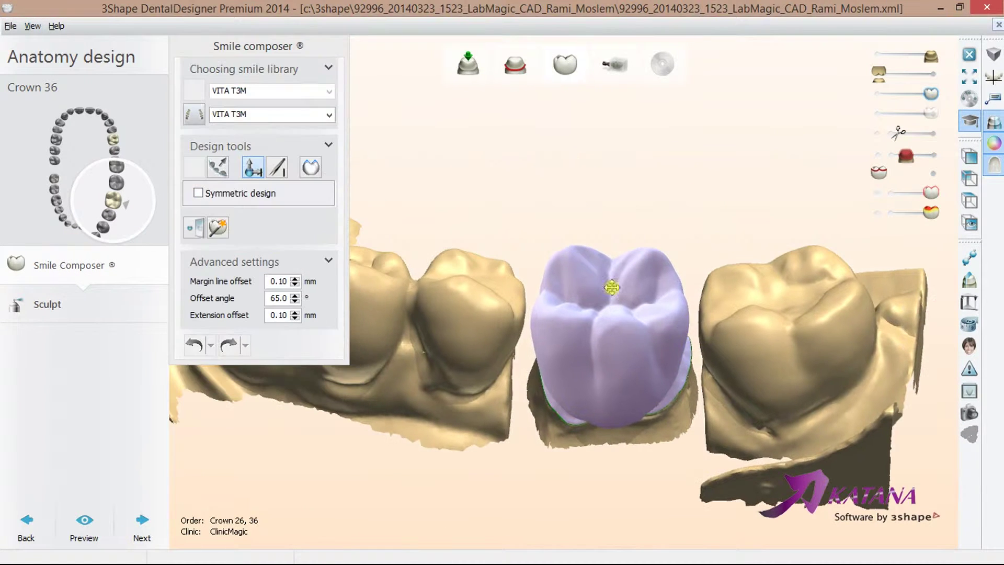
{"action": "left_click", "coordinate": [328, 115]}
{"action": "scroll", "coordinate": [330, 138], "scroll_direction": "up", "scroll_amount": 2}
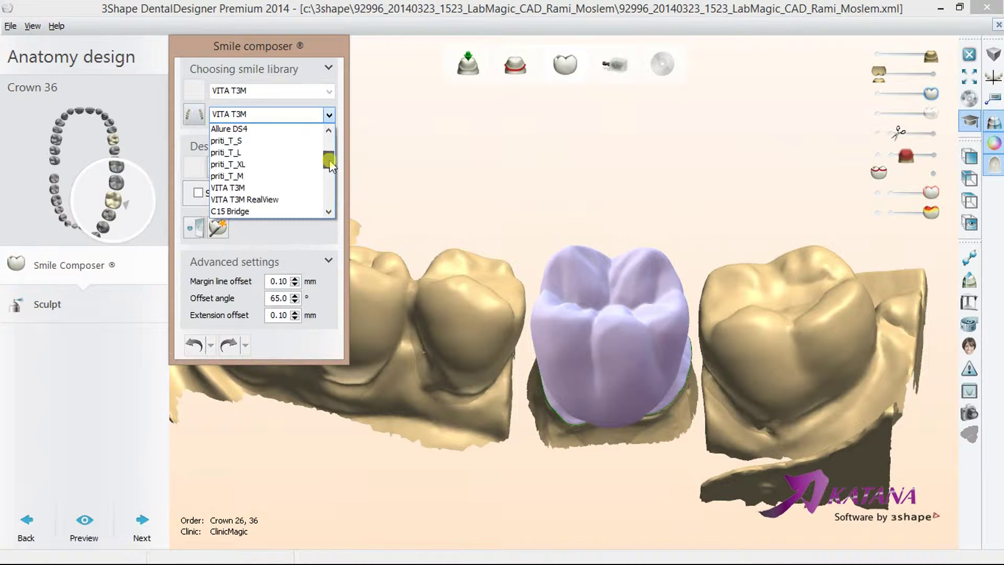
{"action": "left_click", "coordinate": [293, 177]}
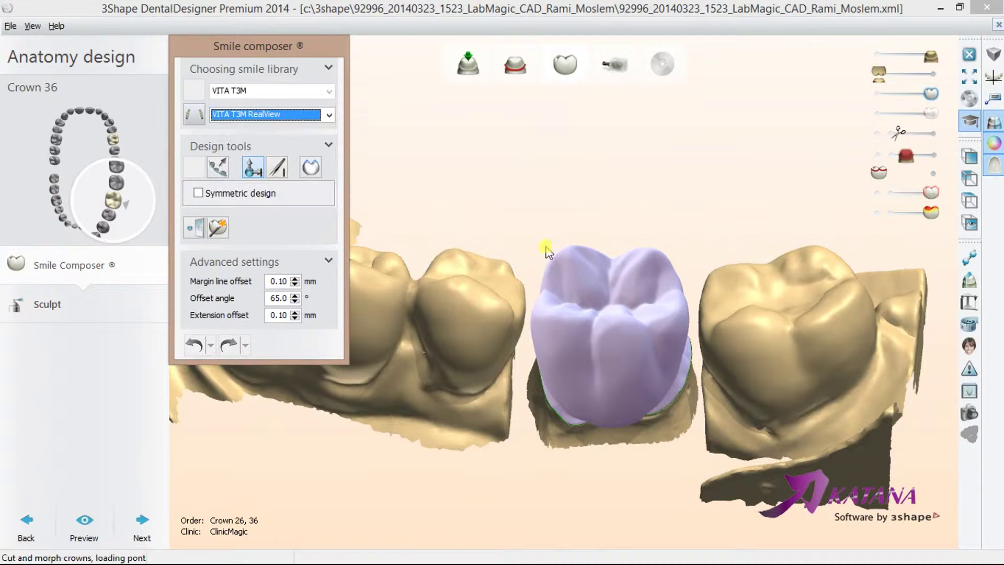
Reconfirm the VITA T3M RealView variant and auto-adapt crown 36 to its surroundings
{"action": "right_click_drag", "start_coordinate": [590, 275], "coordinate": [593, 298]}
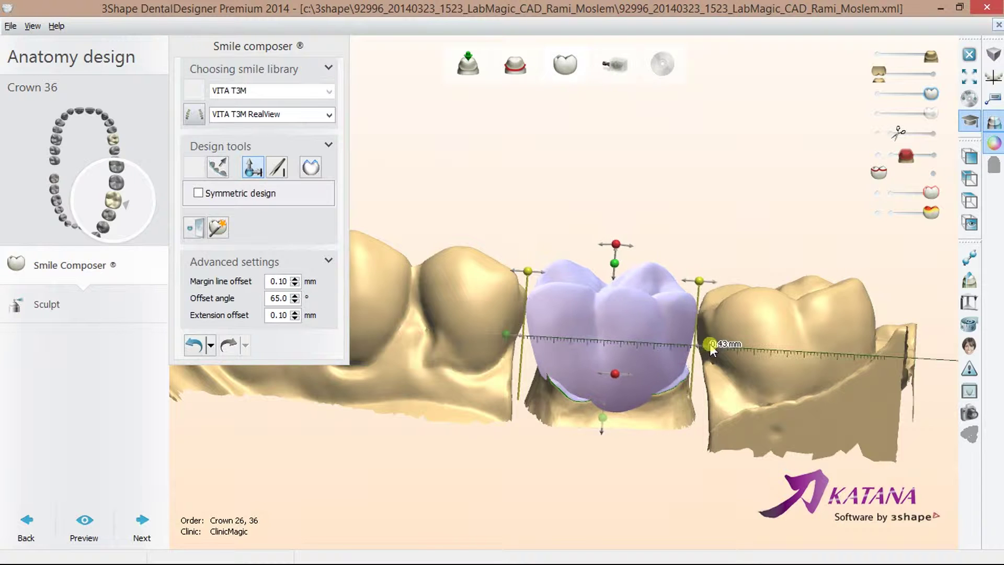
{"action": "mouse_move", "coordinate": [820, 335]}
{"action": "right_mouse_down"}
{"action": "mouse_move", "coordinate": [595, 409]}
{"action": "mouse_move", "coordinate": [717, 418]}
{"action": "right_mouse_up"}
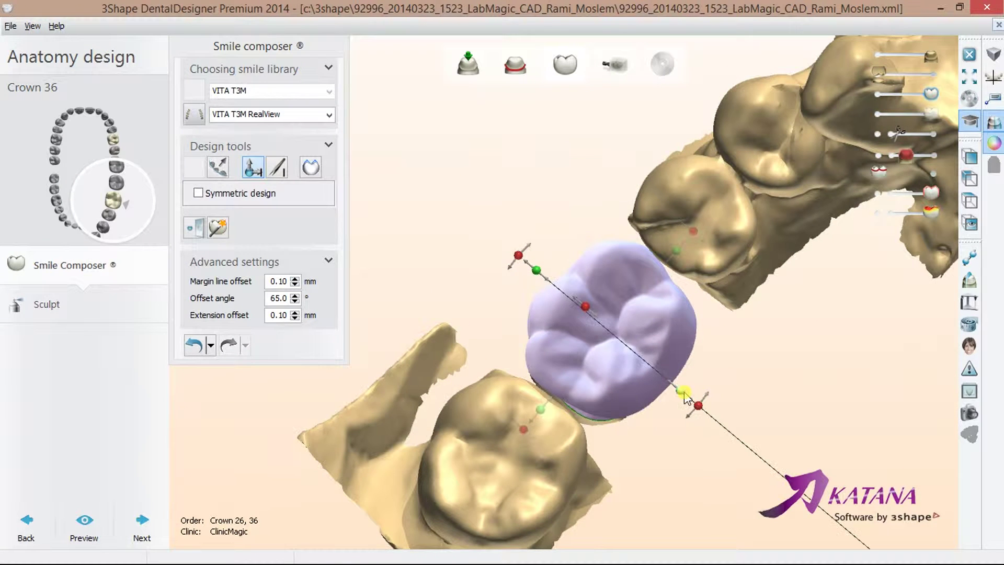
{"action": "right_click_drag", "start_coordinate": [582, 330], "coordinate": [601, 272]}
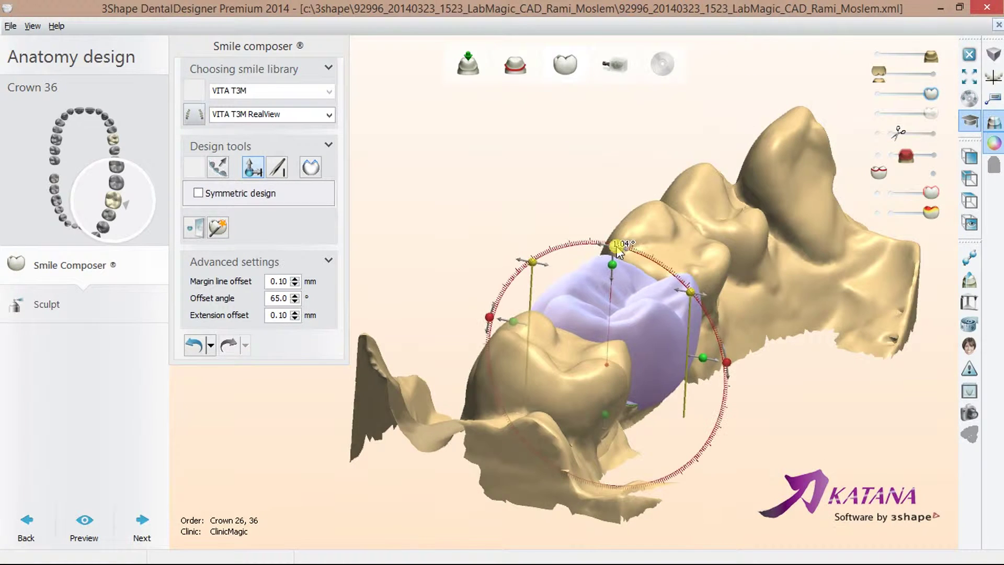
{"action": "left_click", "coordinate": [242, 113]}
{"action": "left_click", "coordinate": [245, 127]}
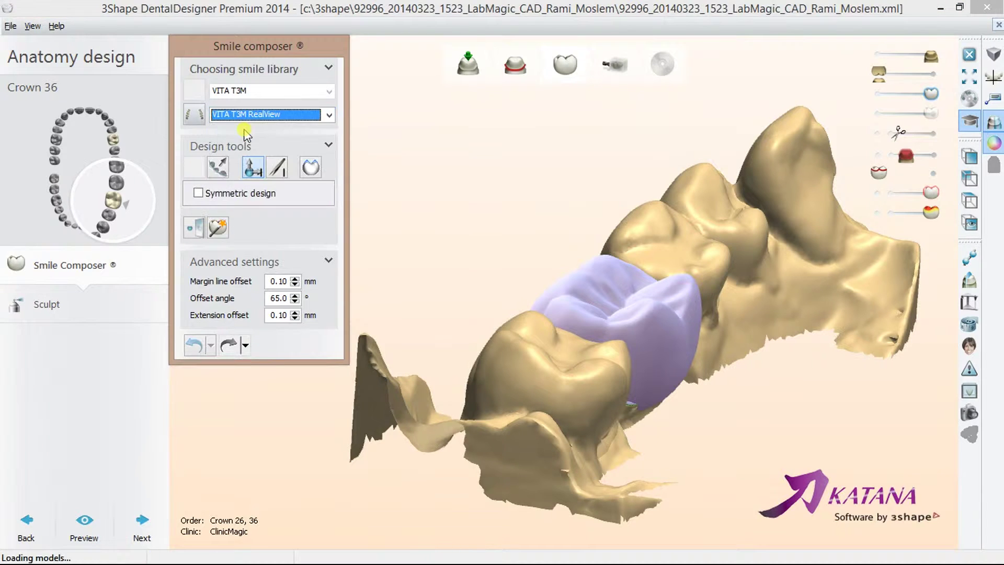
{"action": "left_click", "coordinate": [215, 230]}
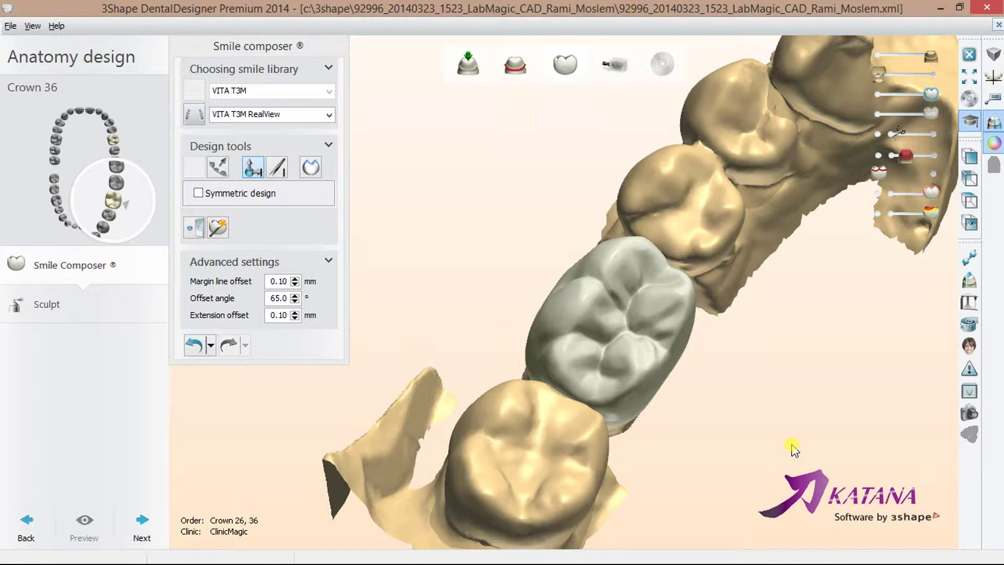
Inspect crown 36 with gold and lavender material shading, then confirm the Smile Composer proposal
{"action": "left_click", "coordinate": [993, 128]}
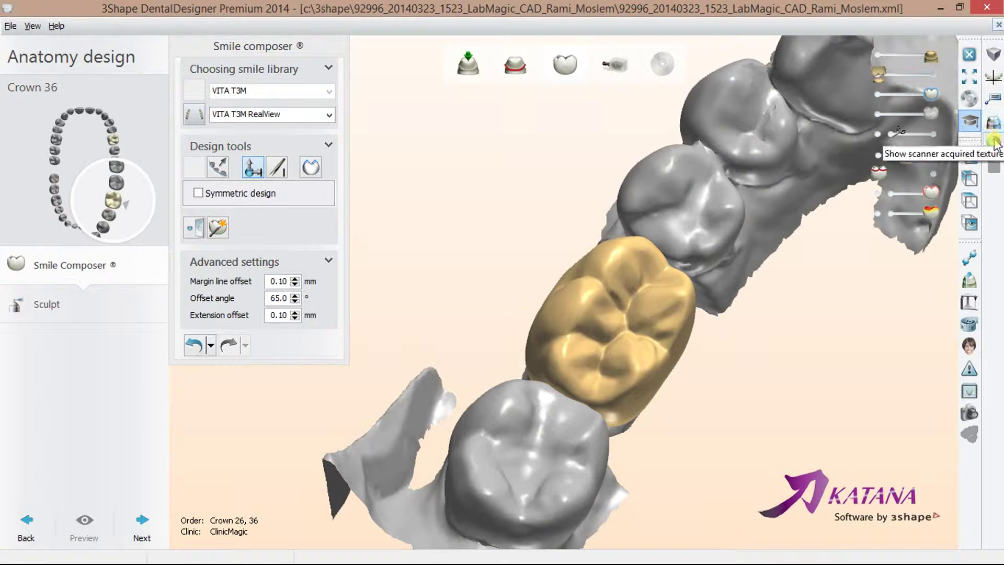
{"action": "left_click", "coordinate": [996, 126]}
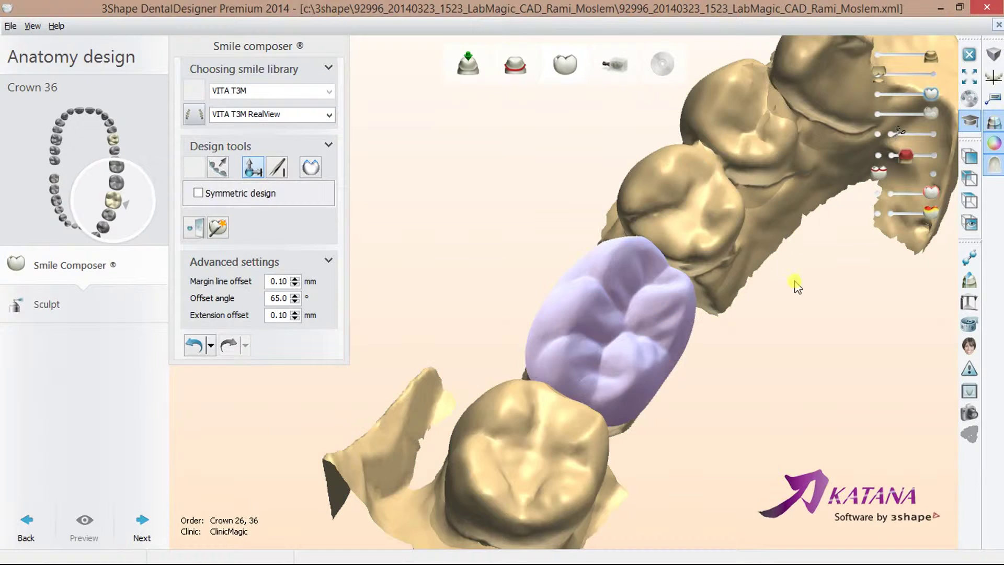
{"action": "right_click_drag", "start_coordinate": [808, 335], "coordinate": [942, 204]}
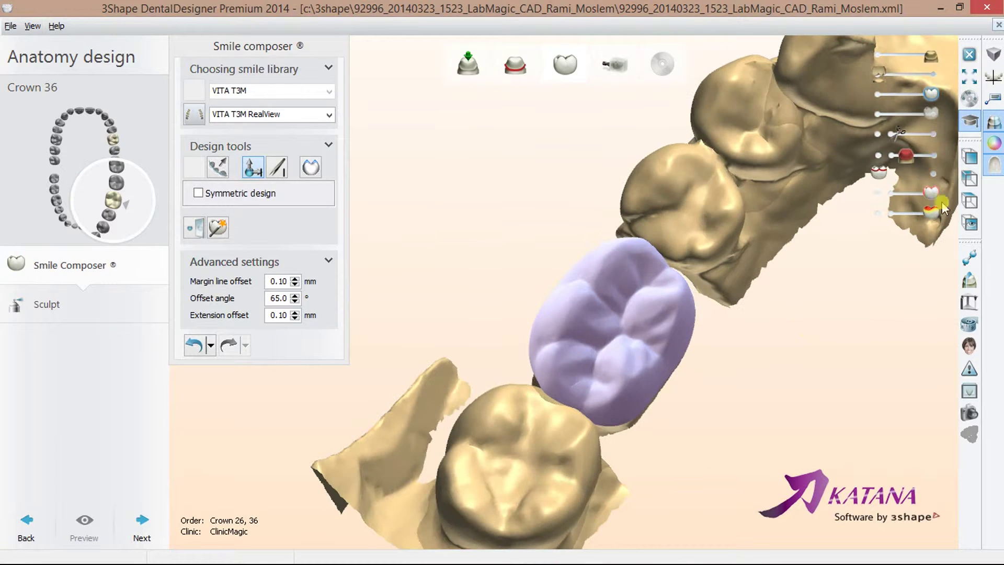
{"action": "left_click", "coordinate": [996, 160]}
{"action": "mouse_move", "coordinate": [672, 397]}
{"action": "right_mouse_down"}
{"action": "mouse_move", "coordinate": [679, 336]}
{"action": "mouse_move", "coordinate": [732, 390]}
{"action": "right_mouse_up"}
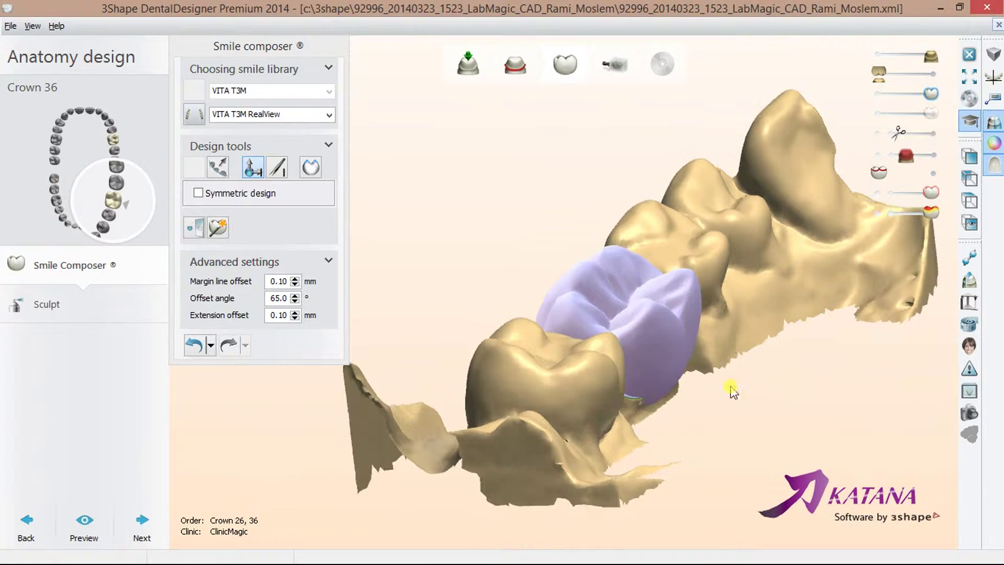
{"action": "left_click", "coordinate": [135, 525]}
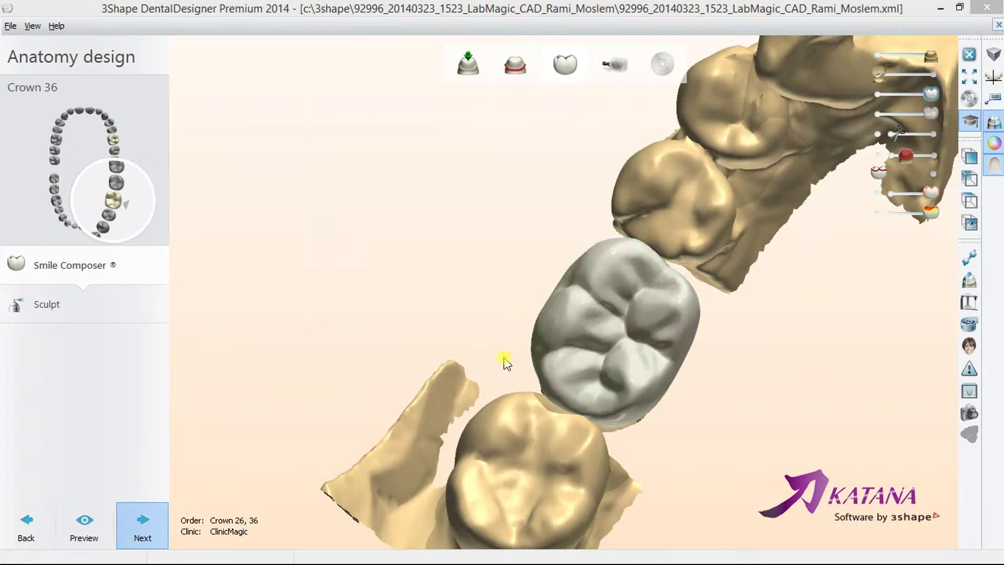
Cut crown 36 0.05 mm to the antagonist and to its neighbours, then compare texture displays
{"action": "left_click", "coordinate": [537, 273]}
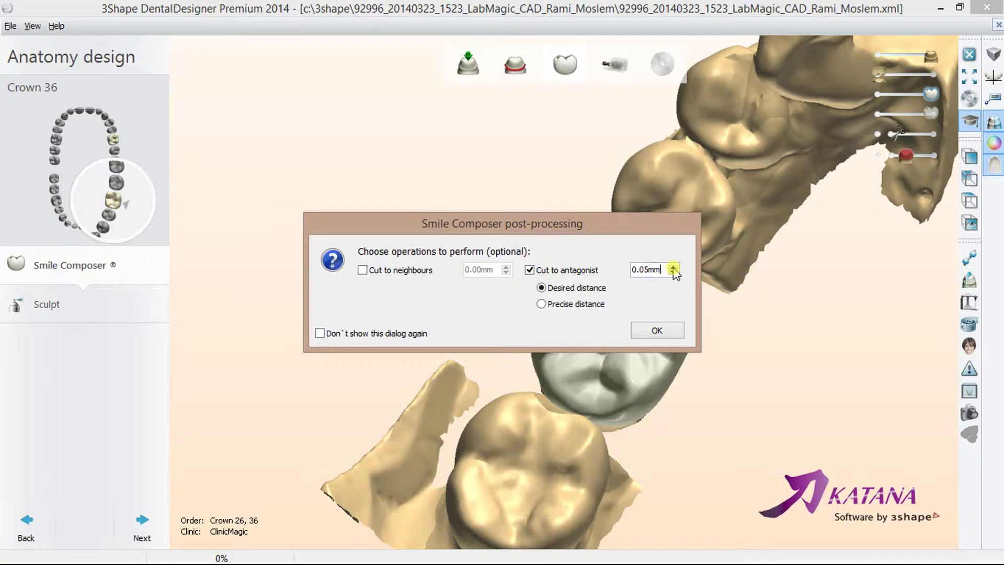
{"action": "left_click", "coordinate": [361, 271]}
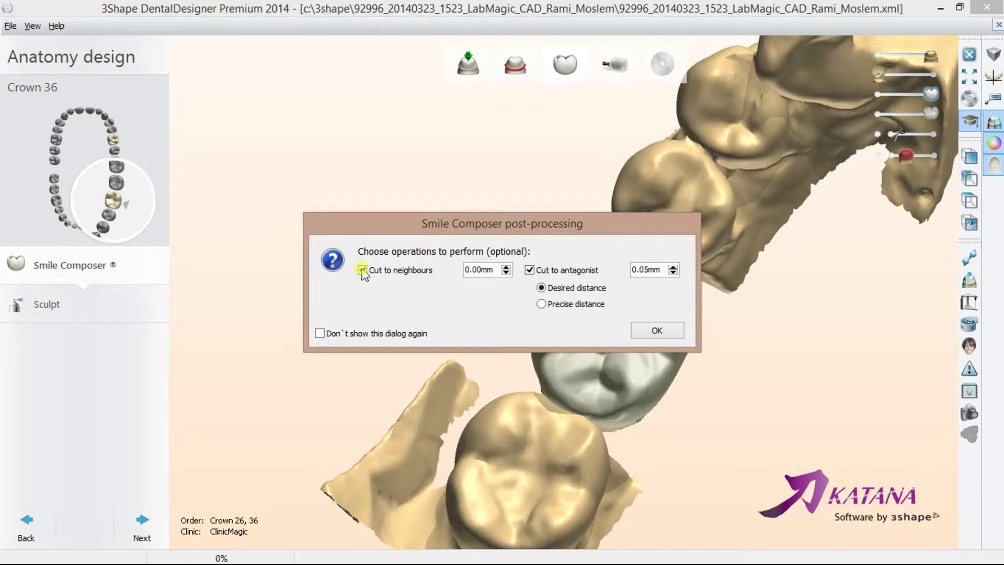
{"action": "left_click", "coordinate": [655, 341]}
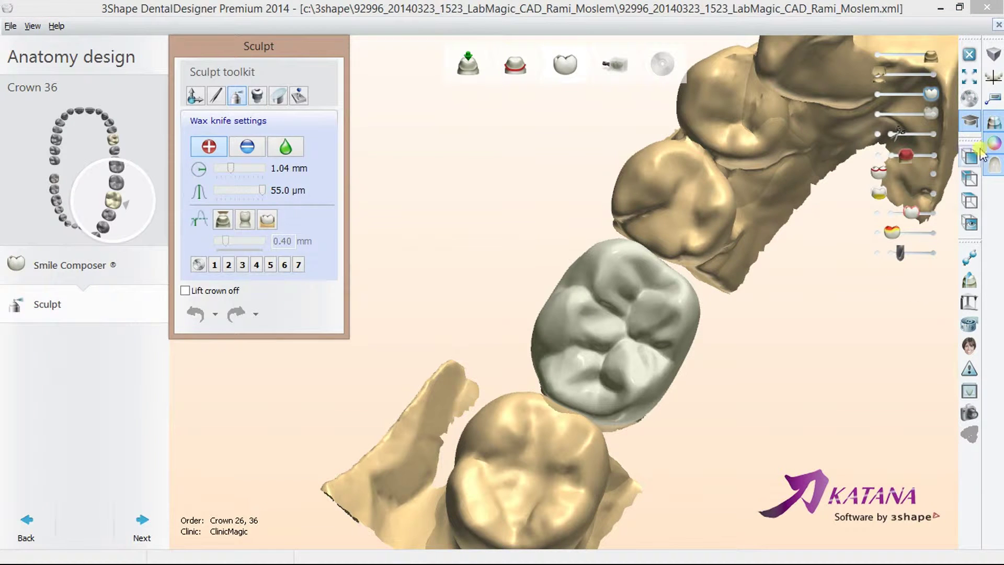
{"action": "left_click", "coordinate": [994, 122]}
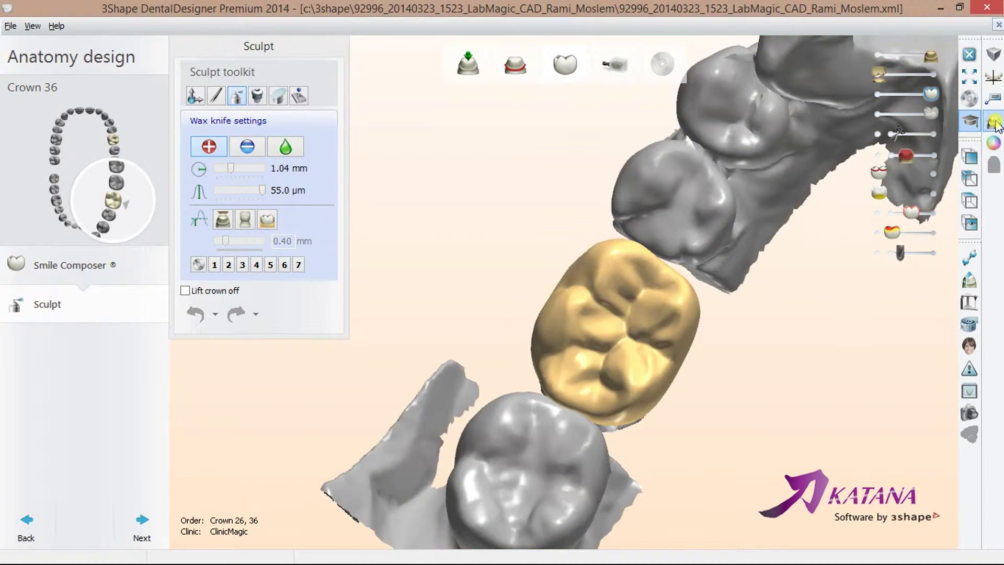
{"action": "left_click", "coordinate": [995, 124]}
{"action": "left_click", "coordinate": [994, 124]}
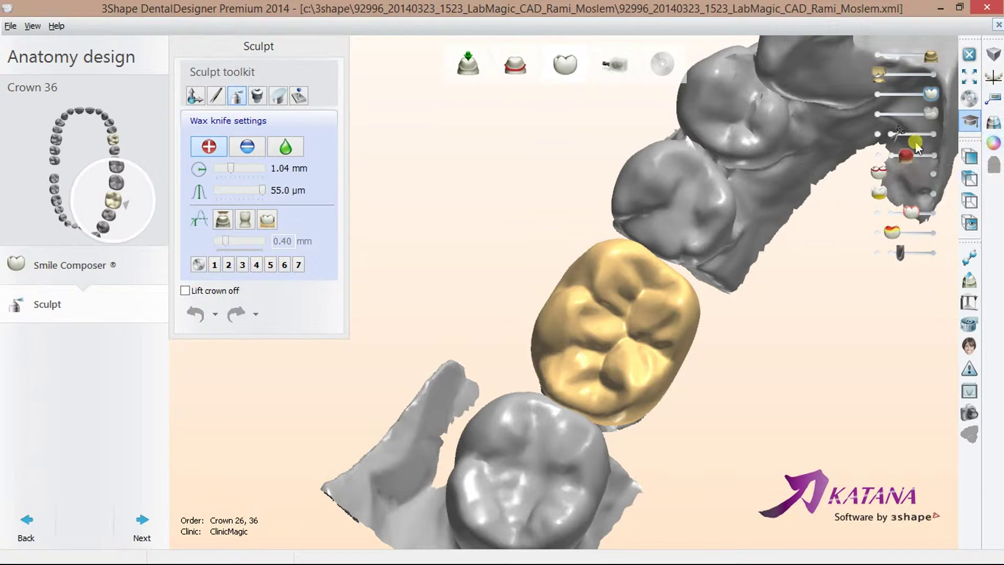
{"action": "left_click", "coordinate": [989, 124]}
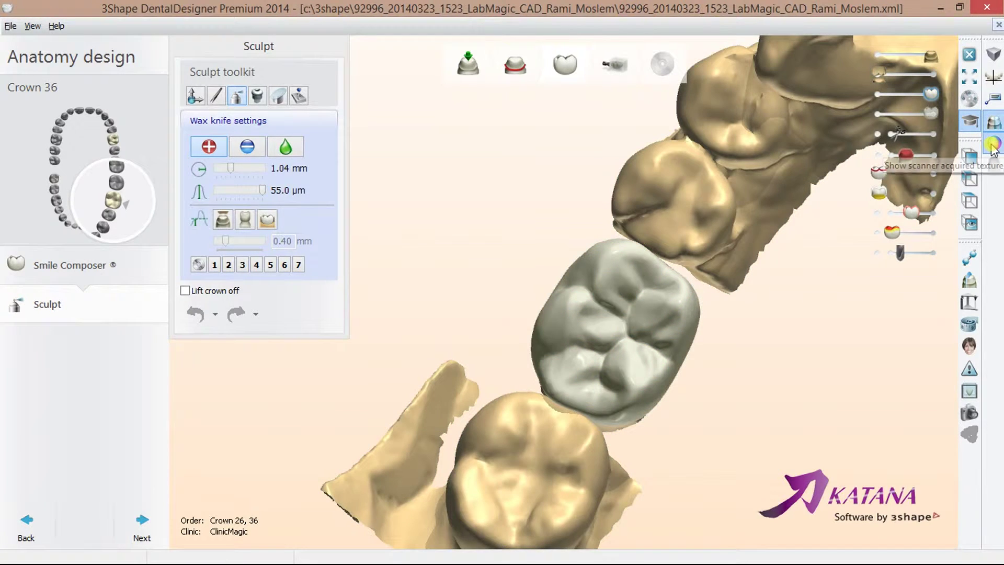
Remove material from crown 36's occlusal surface with the wax knife
{"action": "mouse_move", "coordinate": [863, 207]}
{"action": "right_mouse_down"}
{"action": "mouse_move", "coordinate": [649, 297]}
{"action": "mouse_move", "coordinate": [352, 280]}
{"action": "right_mouse_up"}
{"action": "left_click", "coordinate": [247, 149]}
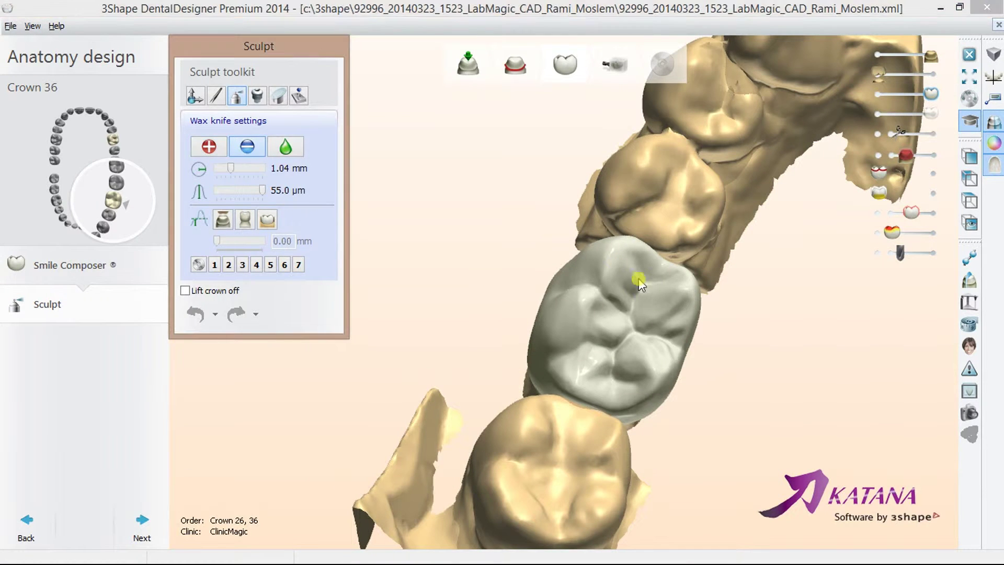
{"action": "right_click_drag", "start_coordinate": [675, 296], "coordinate": [650, 287]}
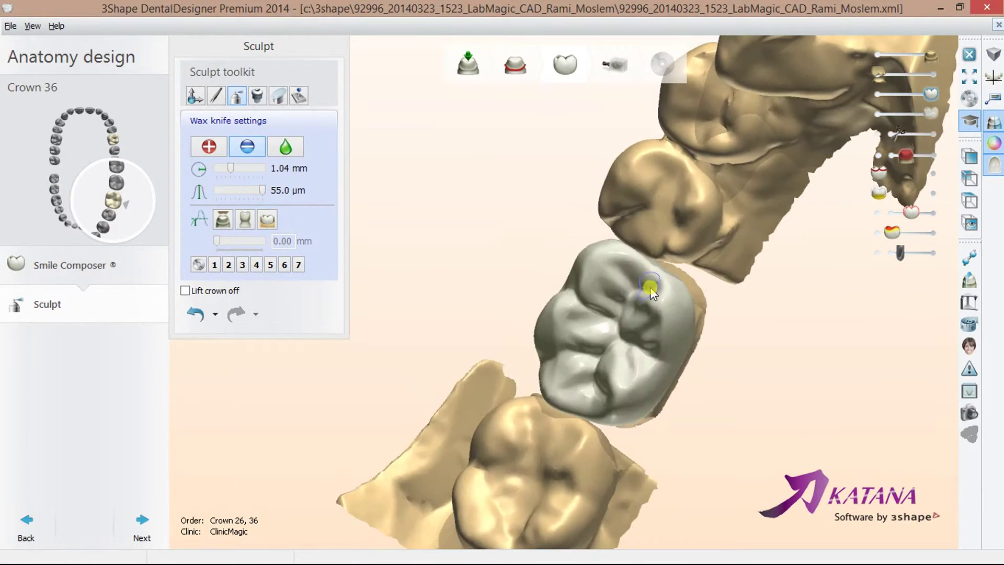
{"action": "mouse_move", "coordinate": [619, 316]}
{"action": "right_mouse_down"}
{"action": "mouse_move", "coordinate": [577, 351]}
{"action": "mouse_move", "coordinate": [628, 292]}
{"action": "right_mouse_up"}
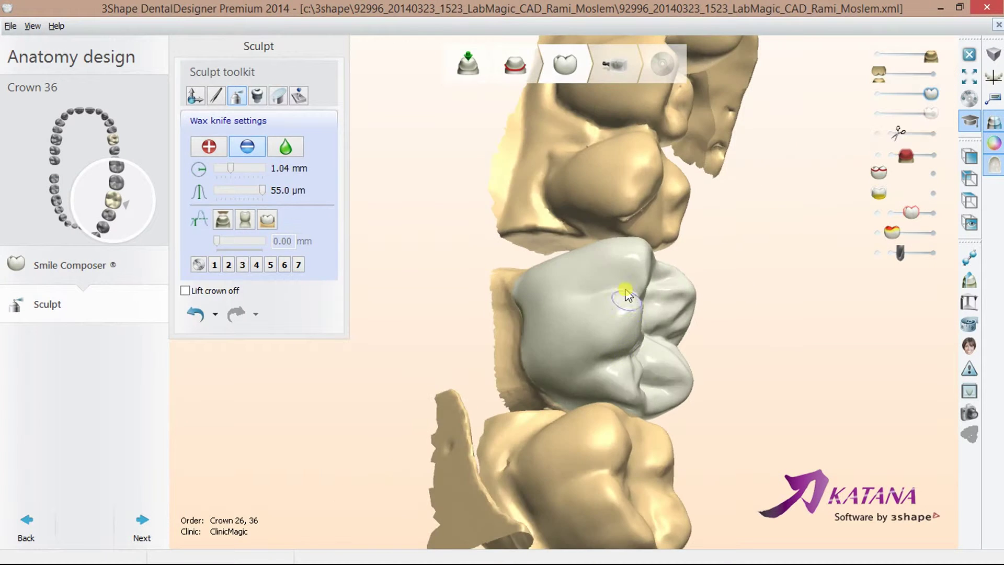
{"action": "mouse_move", "coordinate": [668, 354]}
{"action": "right_mouse_down"}
{"action": "mouse_move", "coordinate": [528, 264]}
{"action": "mouse_move", "coordinate": [539, 273]}
{"action": "right_mouse_up"}
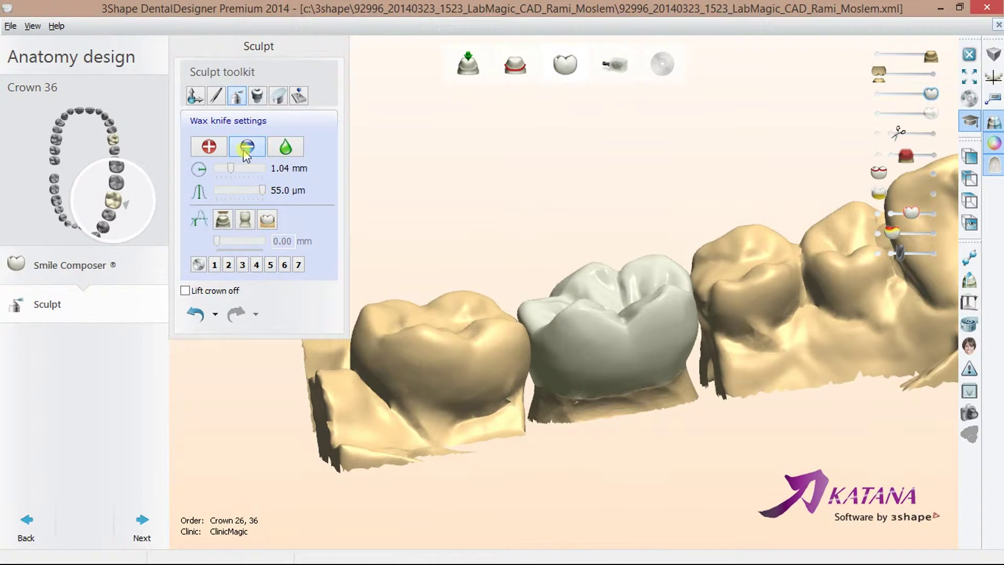
Morph crown 36's surface while viewing it through a semi-transparent upper jaw
{"action": "left_click", "coordinate": [216, 95]}
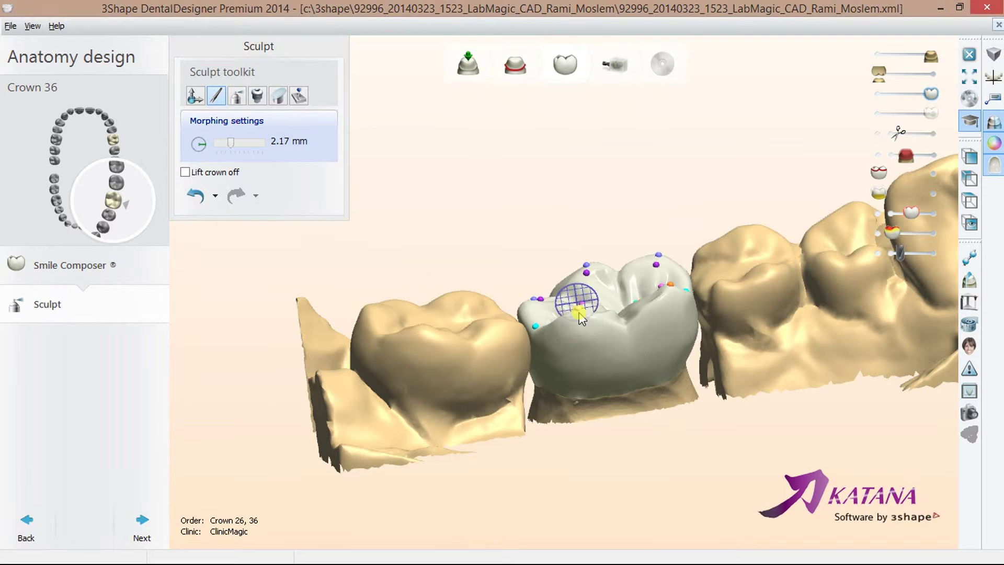
{"action": "right_click_drag", "start_coordinate": [670, 296], "coordinate": [683, 380]}
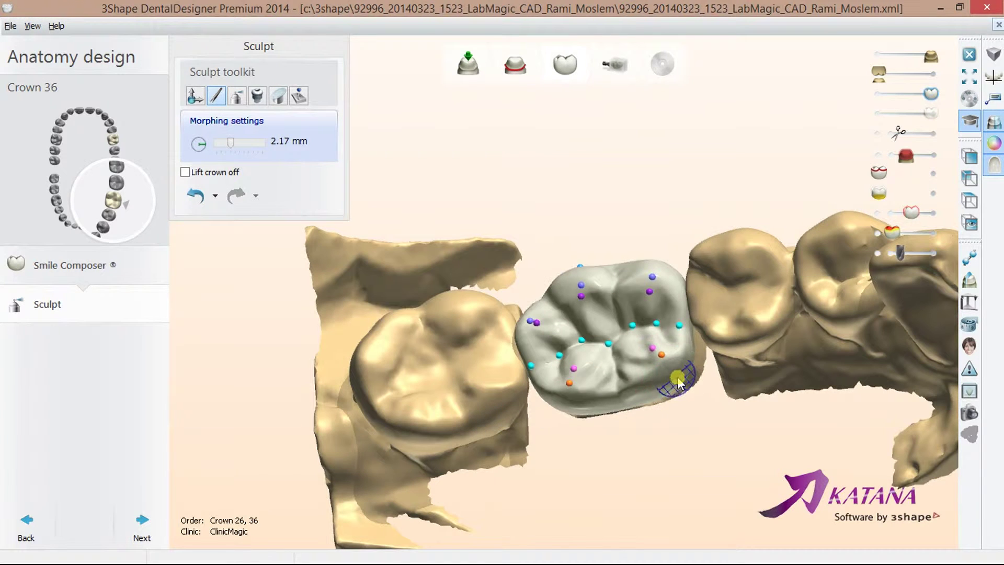
{"action": "mouse_move", "coordinate": [544, 376]}
{"action": "right_mouse_down"}
{"action": "mouse_move", "coordinate": [584, 361]}
{"action": "mouse_move", "coordinate": [538, 318]}
{"action": "right_mouse_up"}
{"action": "left_click", "coordinate": [897, 75]}
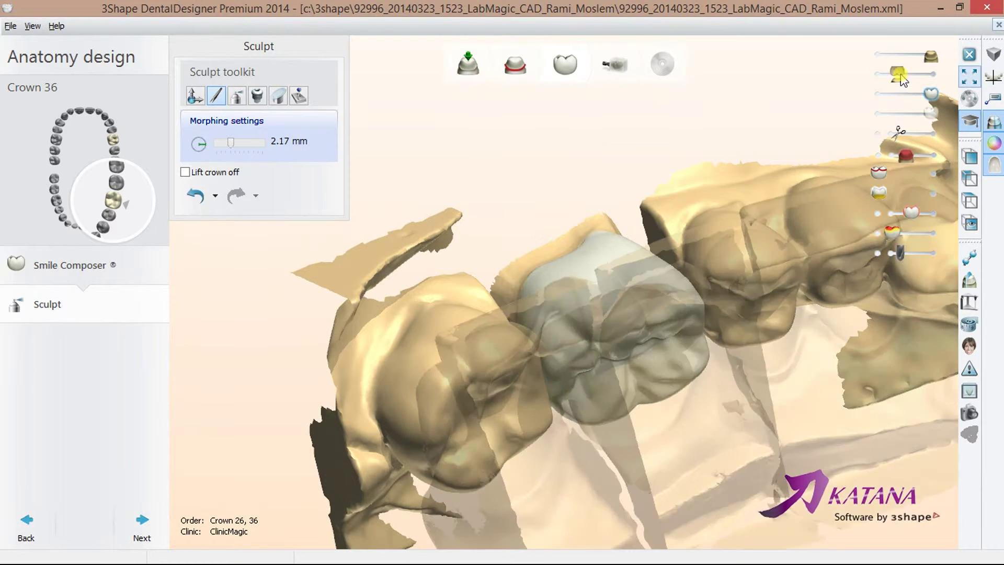
{"action": "mouse_move", "coordinate": [837, 183]}
{"action": "right_mouse_down"}
{"action": "mouse_move", "coordinate": [777, 255]}
{"action": "mouse_move", "coordinate": [808, 237]}
{"action": "mouse_move", "coordinate": [762, 226]}
{"action": "mouse_move", "coordinate": [701, 152]}
{"action": "mouse_move", "coordinate": [752, 276]}
{"action": "mouse_move", "coordinate": [607, 250]}
{"action": "mouse_move", "coordinate": [660, 297]}
{"action": "mouse_move", "coordinate": [714, 291]}
{"action": "right_mouse_up"}
{"action": "scroll", "coordinate": [751, 276], "scroll_direction": "down", "scroll_amount": 5}
{"action": "scroll", "coordinate": [714, 291], "scroll_direction": "up", "scroll_amount": 3}
{"action": "scroll", "coordinate": [634, 287], "scroll_direction": "up", "scroll_amount": 2}
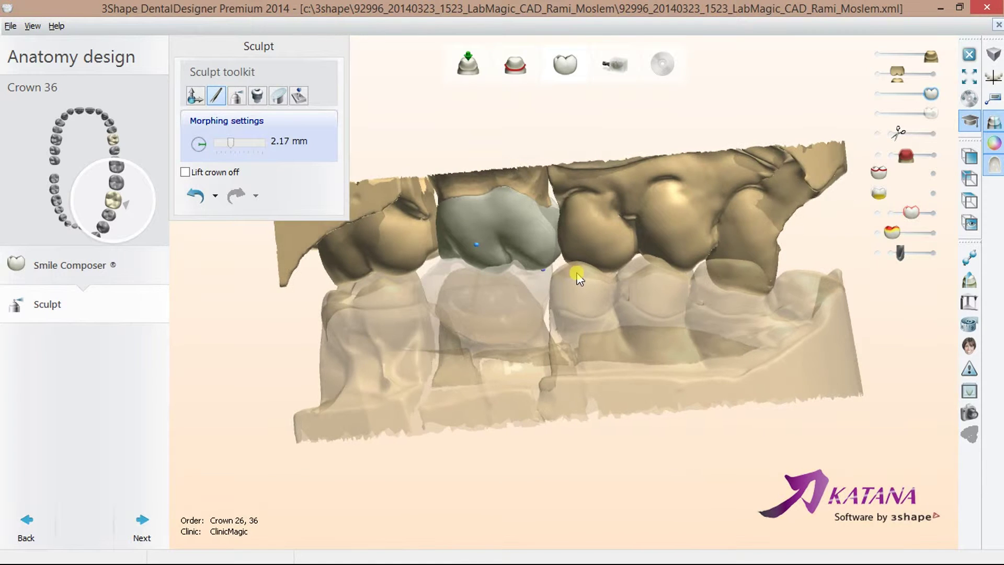
{"action": "right_click_drag", "start_coordinate": [493, 187], "coordinate": [459, 249]}
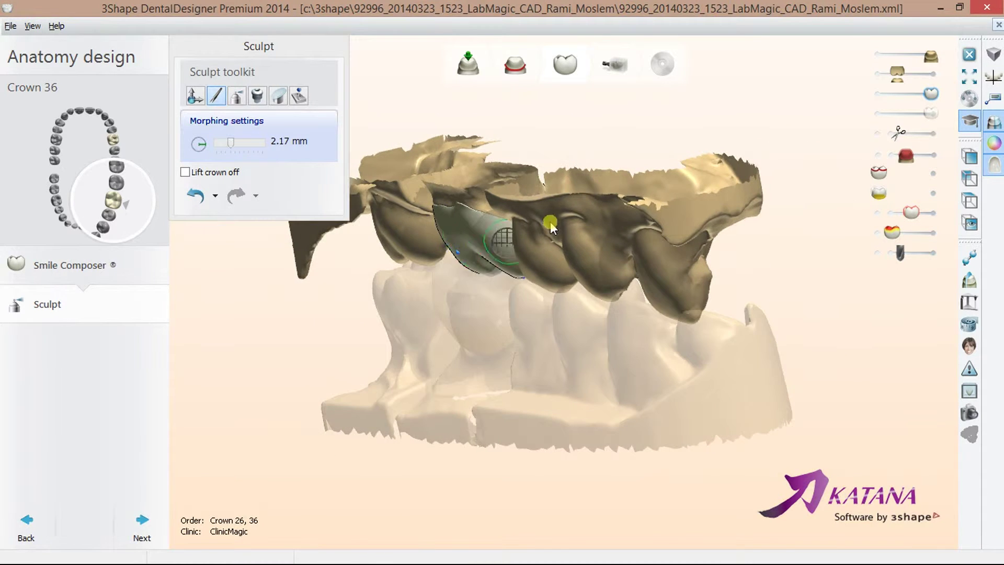
{"action": "right_click_drag", "start_coordinate": [550, 221], "coordinate": [703, 158]}
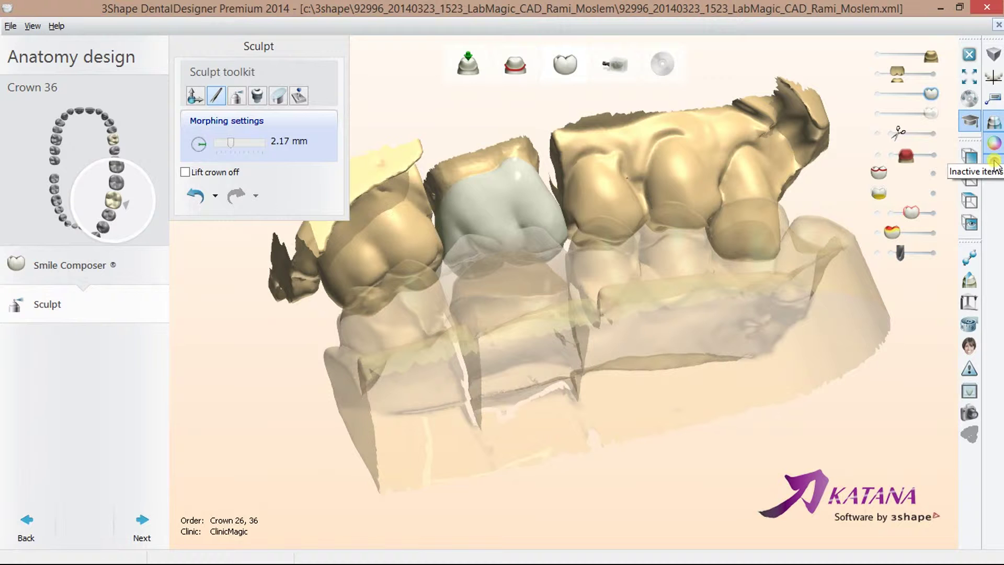
Lift crown 36 off its preparation and back, then finish the anatomy design
{"action": "left_click", "coordinate": [186, 172]}
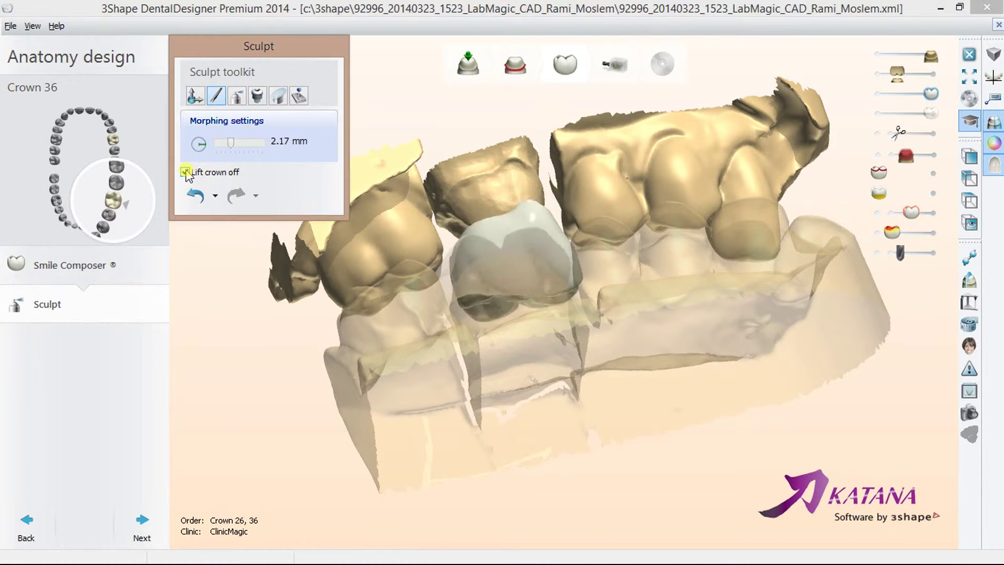
{"action": "left_click", "coordinate": [187, 172]}
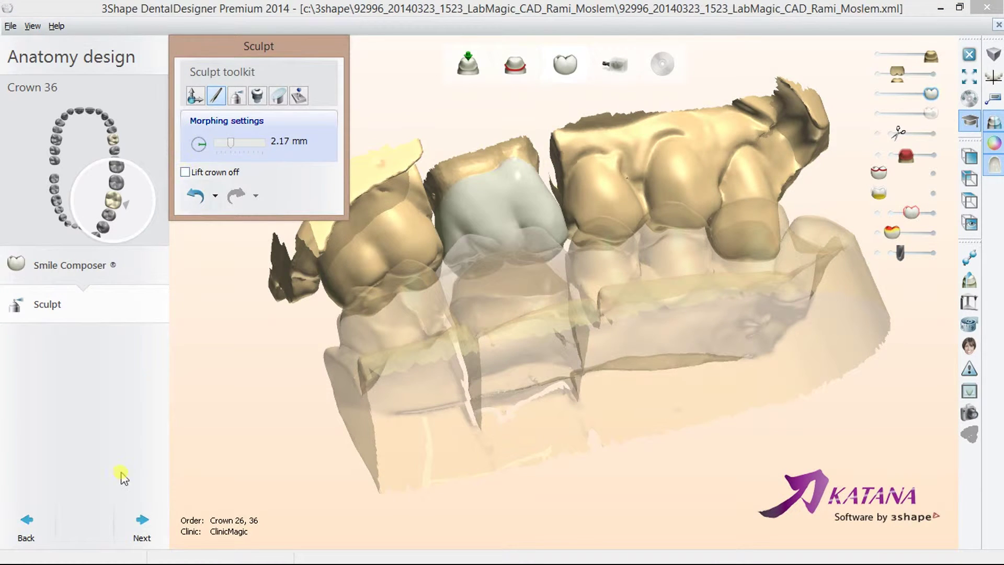
{"action": "left_click", "coordinate": [141, 524]}
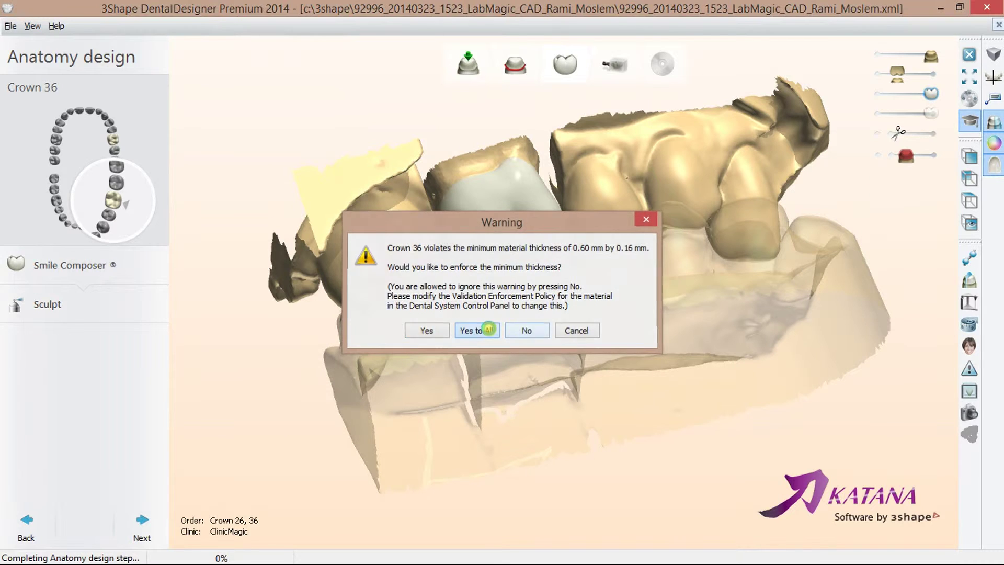
Choose Yes to All to enforce minimum material thickness on all crowns
{"action": "left_click", "coordinate": [486, 327]}
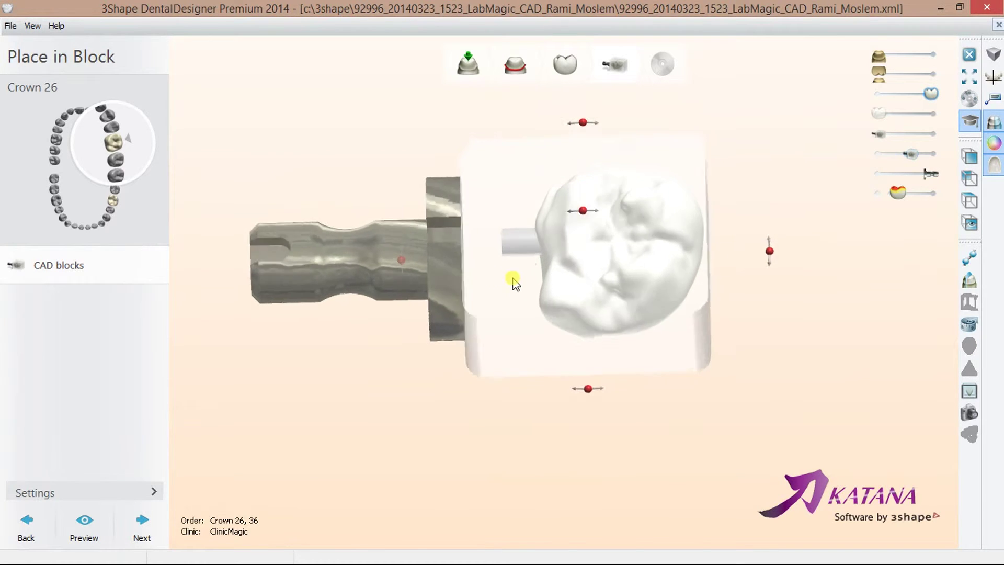
Show the antagonist and neighbouring teeth around crown 26's milling block
{"action": "left_click", "coordinate": [934, 56]}
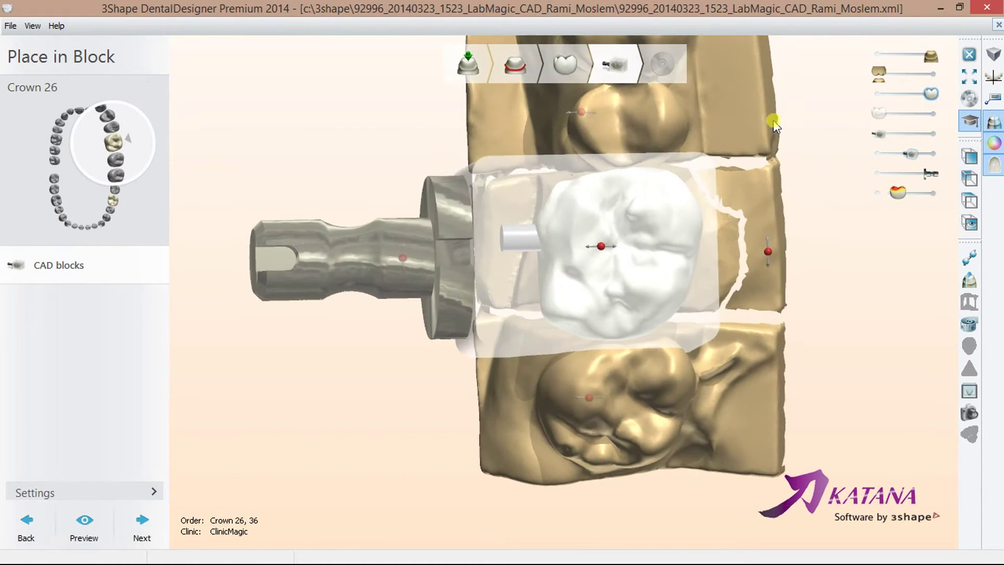
{"action": "mouse_move", "coordinate": [533, 224]}
{"action": "right_mouse_down"}
{"action": "mouse_move", "coordinate": [565, 124]}
{"action": "mouse_move", "coordinate": [594, 130]}
{"action": "right_mouse_up"}
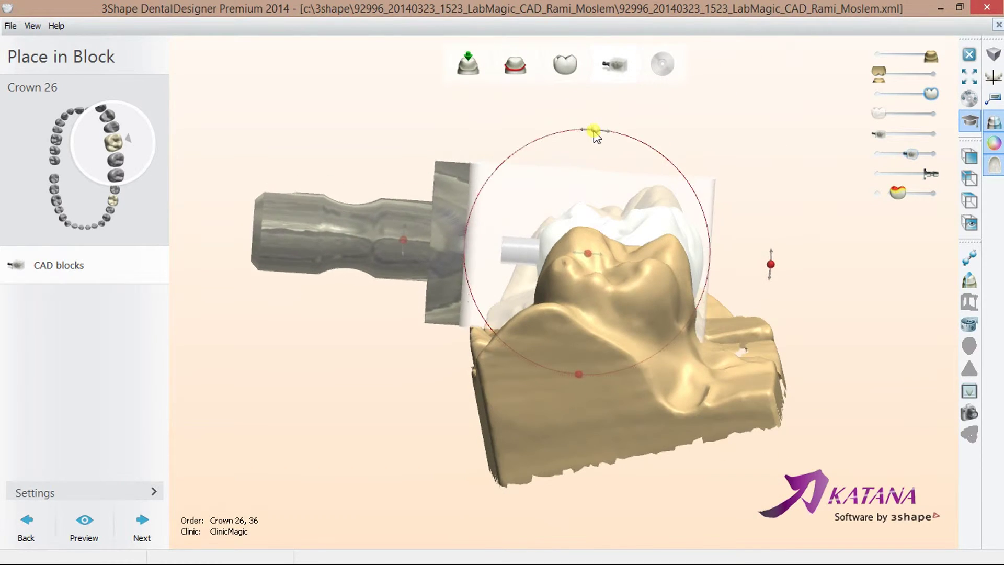
{"action": "right_click_drag", "start_coordinate": [700, 180], "coordinate": [569, 161]}
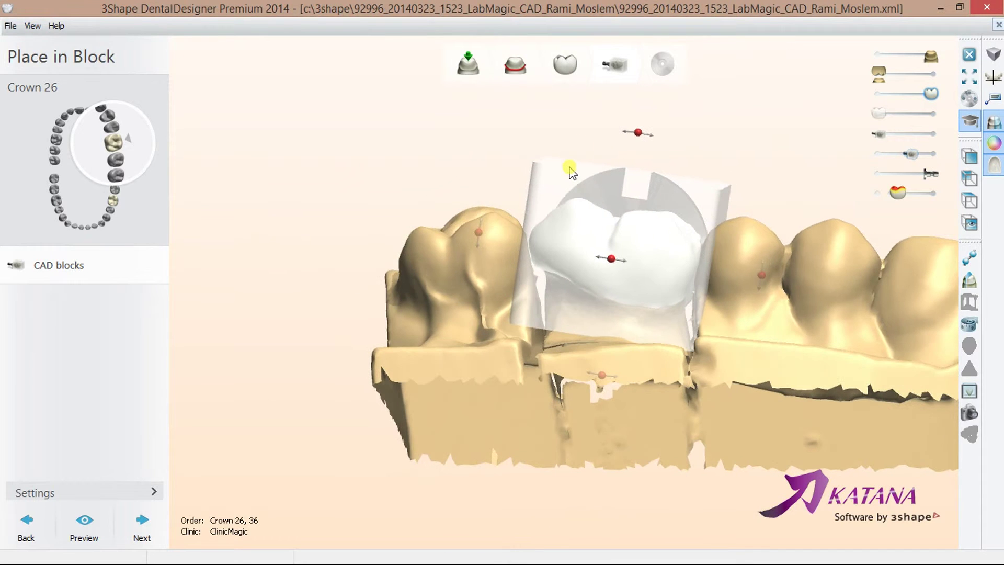
{"action": "mouse_move", "coordinate": [634, 134]}
{"action": "right_mouse_down"}
{"action": "mouse_move", "coordinate": [690, 209]}
{"action": "mouse_move", "coordinate": [683, 302]}
{"action": "mouse_move", "coordinate": [723, 275]}
{"action": "mouse_move", "coordinate": [658, 256]}
{"action": "right_mouse_up"}
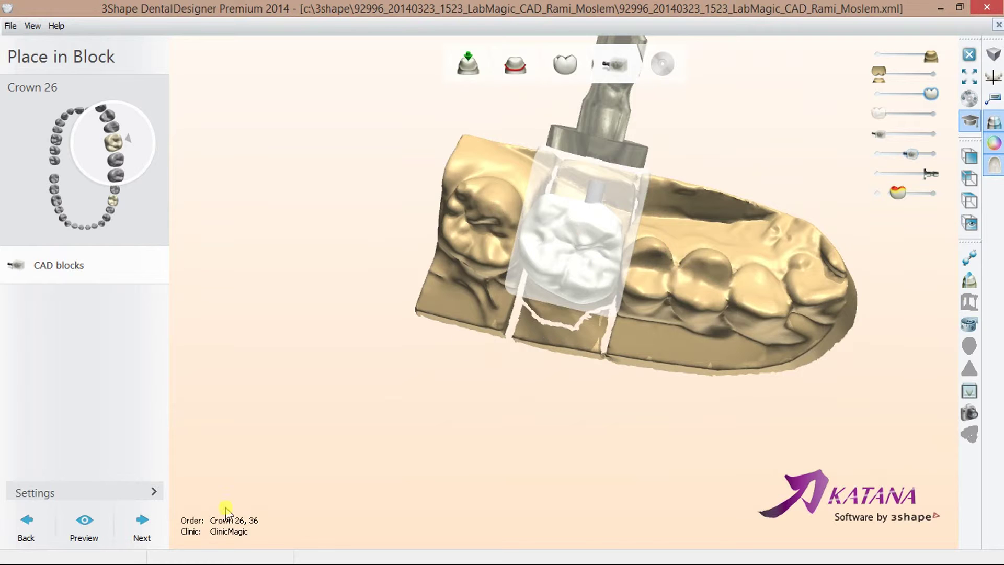
Set crown 26's blank model to Blank 14x18x12 and cut the model into blocks
{"action": "left_click", "coordinate": [149, 491]}
{"action": "left_click", "coordinate": [146, 482]}
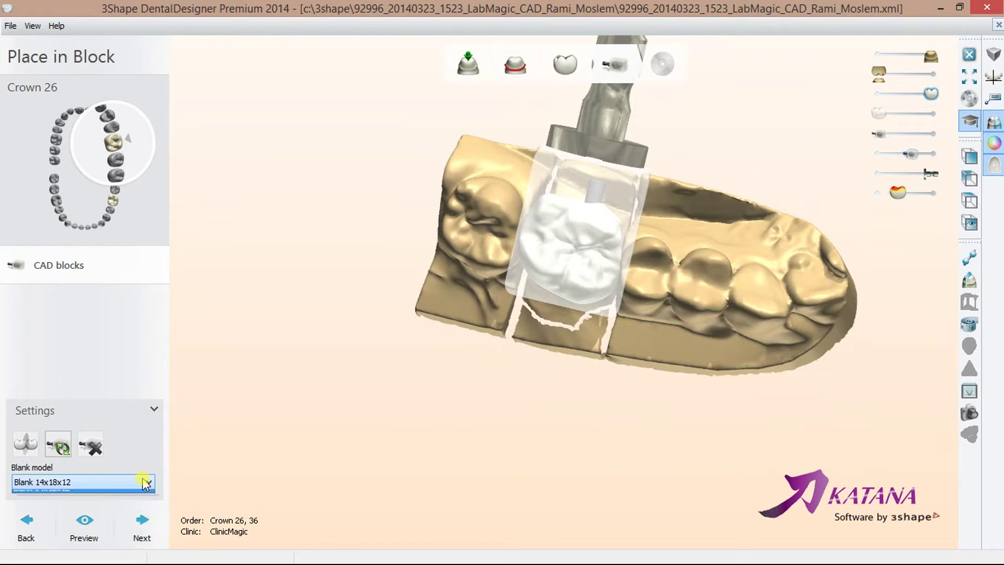
{"action": "left_click", "coordinate": [123, 495]}
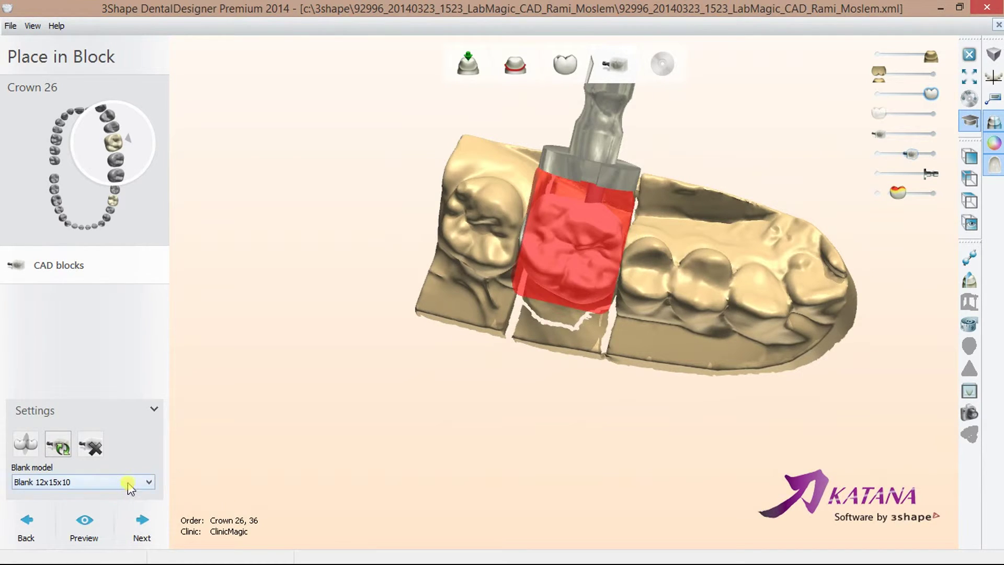
{"action": "left_click", "coordinate": [129, 483]}
{"action": "left_click", "coordinate": [106, 503]}
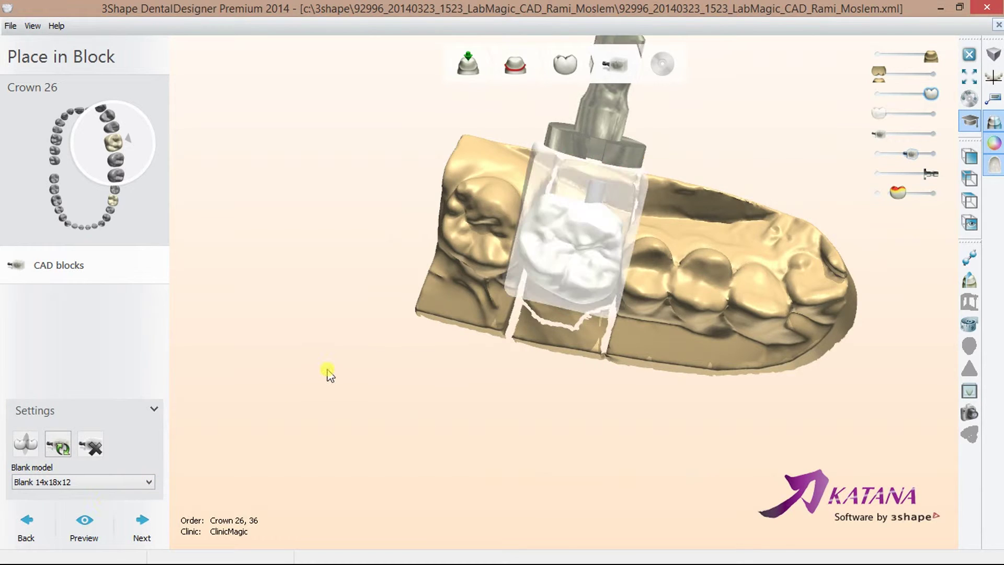
{"action": "mouse_move", "coordinate": [328, 372]}
{"action": "right_mouse_down"}
{"action": "mouse_move", "coordinate": [376, 320]}
{"action": "mouse_move", "coordinate": [385, 277]}
{"action": "right_mouse_up"}
{"action": "scroll", "coordinate": [418, 410], "scroll_direction": "down", "scroll_amount": 3}
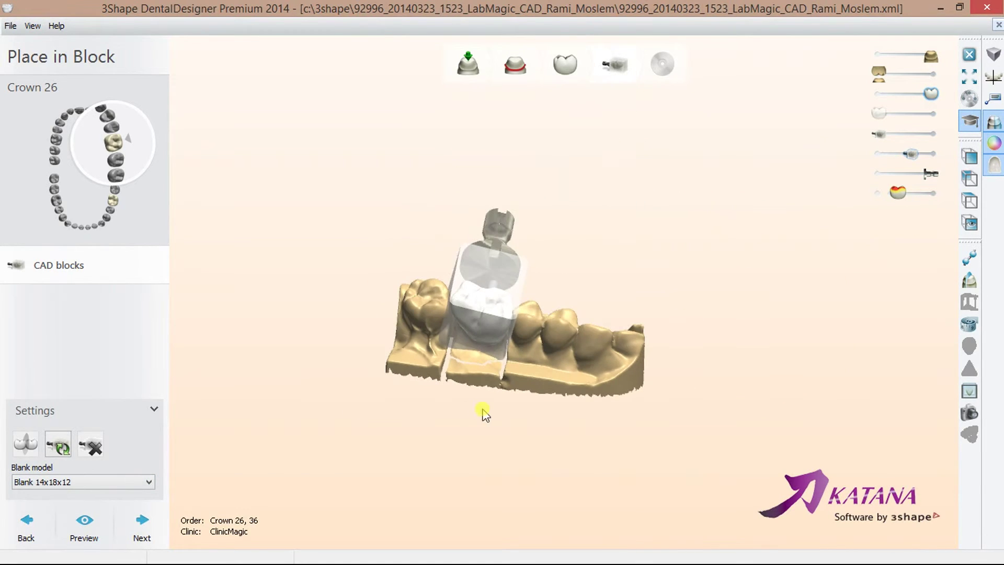
{"action": "left_click", "coordinate": [155, 527]}
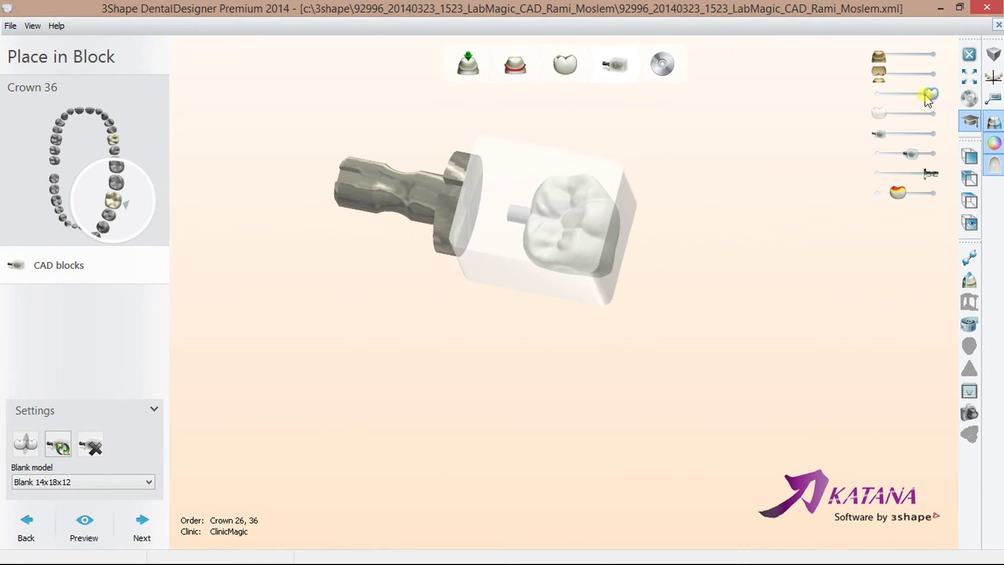
Show the jaw scan and rotate crown 36's milling block into its final position
{"action": "left_click", "coordinate": [932, 59]}
{"action": "mouse_move", "coordinate": [772, 212]}
{"action": "right_mouse_down"}
{"action": "mouse_move", "coordinate": [783, 107]}
{"action": "mouse_move", "coordinate": [686, 197]}
{"action": "right_mouse_up"}
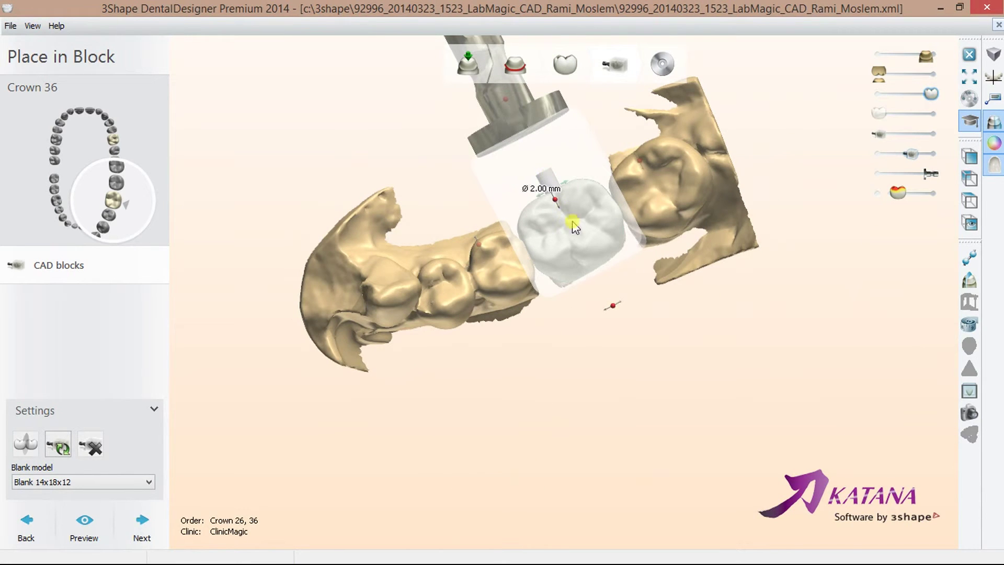
{"action": "mouse_move", "coordinate": [575, 227]}
{"action": "left_mouse_down"}
{"action": "mouse_move", "coordinate": [566, 212]}
{"action": "mouse_move", "coordinate": [598, 271]}
{"action": "left_mouse_up"}
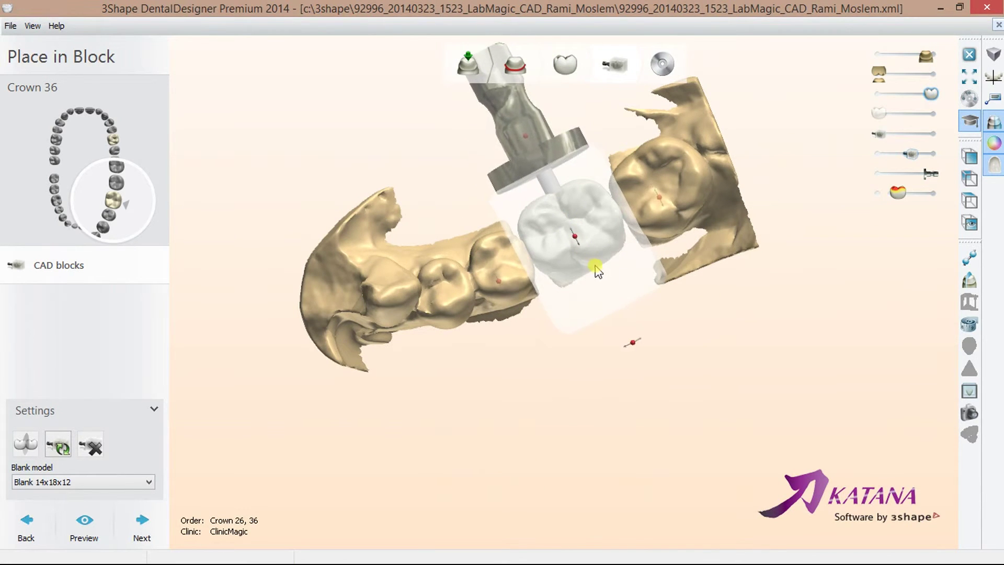
{"action": "mouse_move", "coordinate": [717, 331]}
{"action": "right_mouse_down"}
{"action": "mouse_move", "coordinate": [746, 206]}
{"action": "mouse_move", "coordinate": [803, 222]}
{"action": "mouse_move", "coordinate": [805, 329]}
{"action": "right_mouse_up"}
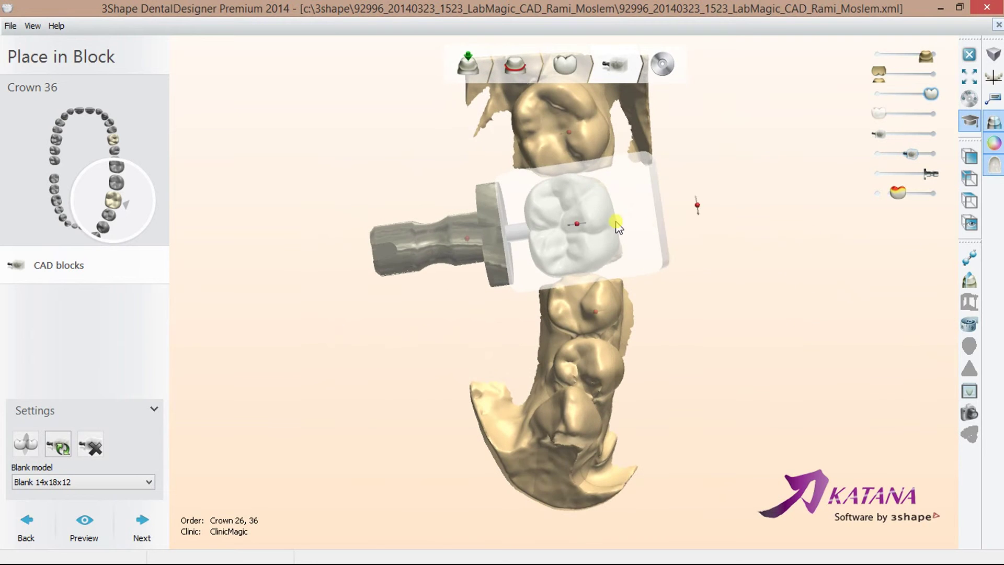
{"action": "left_click_drag", "start_coordinate": [617, 226], "coordinate": [610, 225]}
Finish block placement, then show the antagonist and rotate to review crowns 26 and 36 in occlusion
{"action": "left_click", "coordinate": [138, 520]}
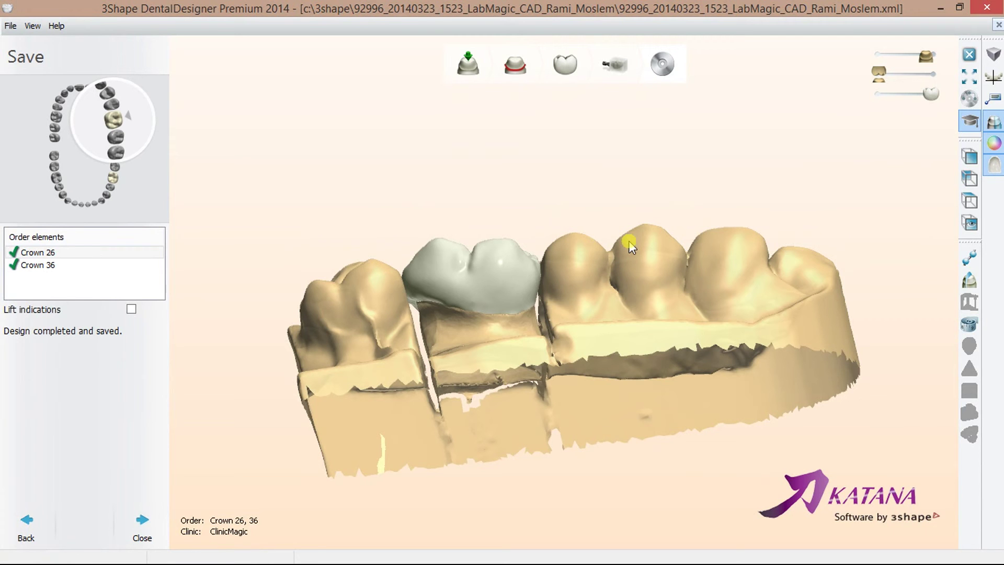
{"action": "left_click", "coordinate": [912, 75]}
{"action": "mouse_move", "coordinate": [680, 219]}
{"action": "right_mouse_down"}
{"action": "mouse_move", "coordinate": [513, 158]}
{"action": "mouse_move", "coordinate": [436, 319]}
{"action": "mouse_move", "coordinate": [553, 266]}
{"action": "mouse_move", "coordinate": [504, 247]}
{"action": "mouse_move", "coordinate": [533, 239]}
{"action": "mouse_move", "coordinate": [486, 233]}
{"action": "mouse_move", "coordinate": [544, 188]}
{"action": "mouse_move", "coordinate": [594, 268]}
{"action": "mouse_move", "coordinate": [548, 247]}
{"action": "mouse_move", "coordinate": [471, 247]}
{"action": "mouse_move", "coordinate": [506, 259]}
{"action": "right_mouse_up"}
{"action": "scroll", "coordinate": [548, 247], "scroll_direction": "down", "scroll_amount": 5}
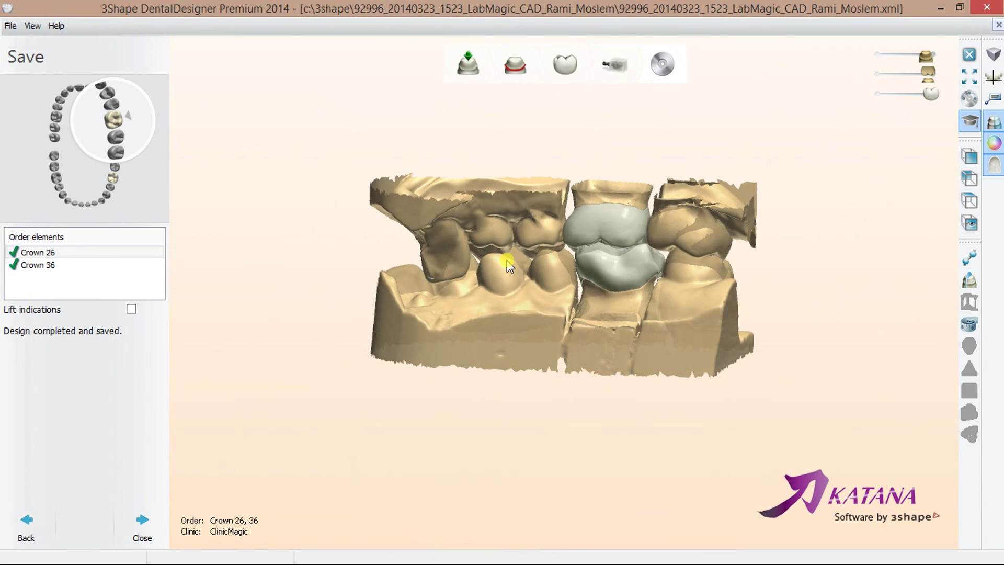
{"action": "mouse_move", "coordinate": [558, 148]}
{"action": "right_mouse_down"}
{"action": "mouse_move", "coordinate": [602, 199]}
{"action": "mouse_move", "coordinate": [612, 127]}
{"action": "mouse_move", "coordinate": [606, 218]}
{"action": "right_mouse_up"}
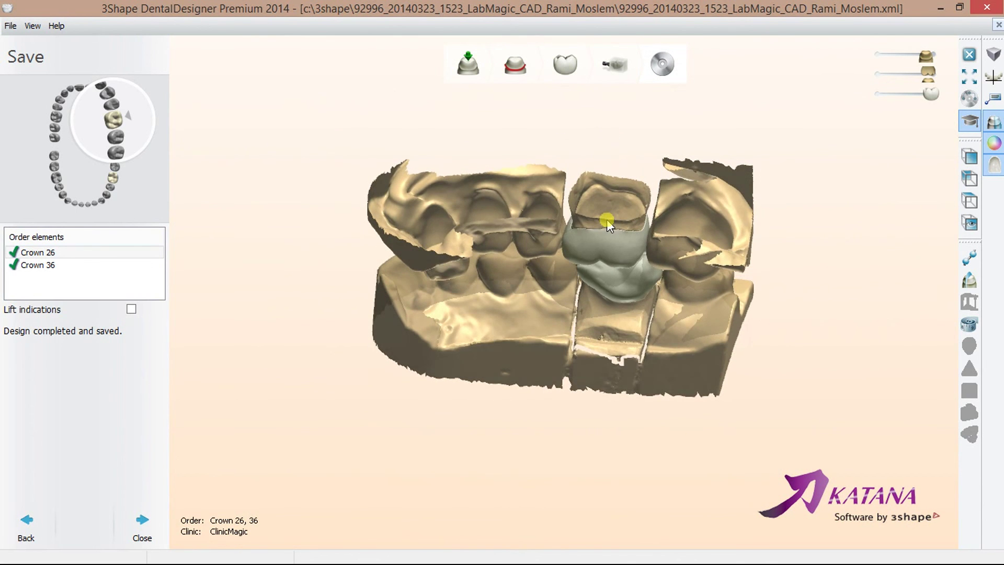
{"action": "right_click", "coordinate": [838, 554]}
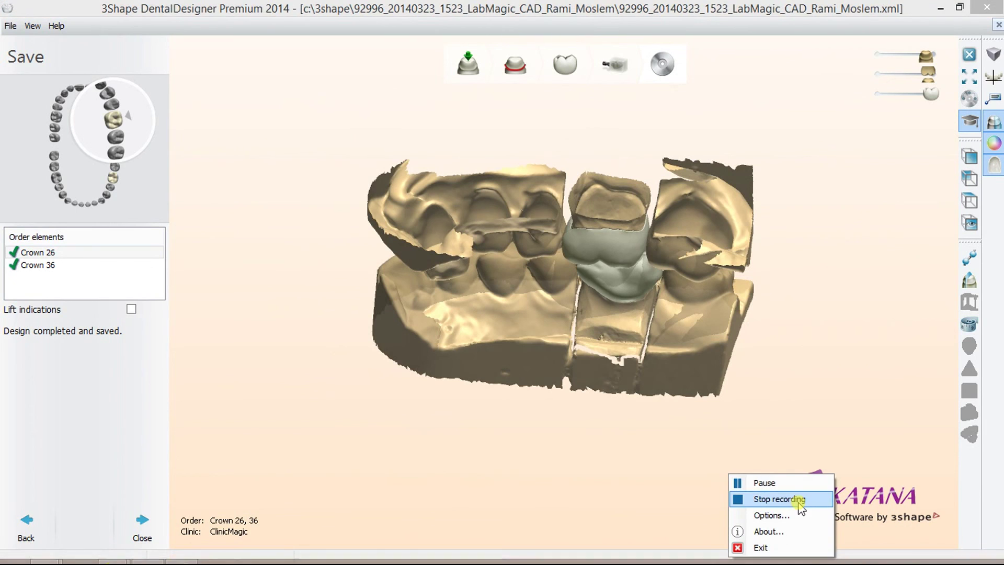